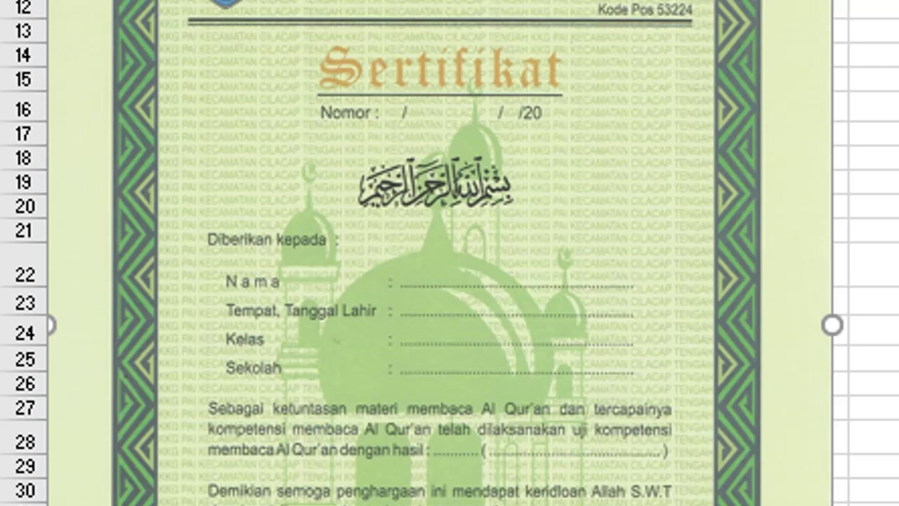
Step: Insert the scanned certificate image from Pictures > ControlCenter4 > Scan onto the worksheet
scroll(450, 253, "down", 5)
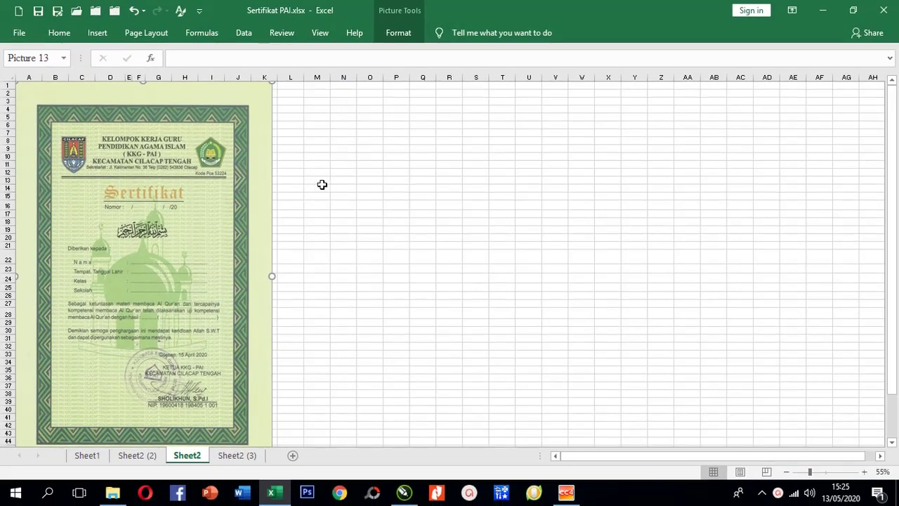
left_click(200, 203)
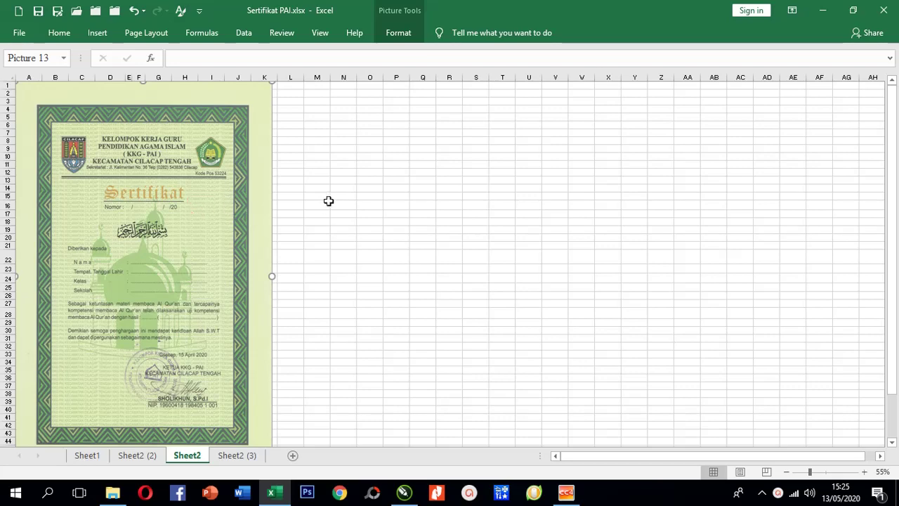
left_click(97, 33)
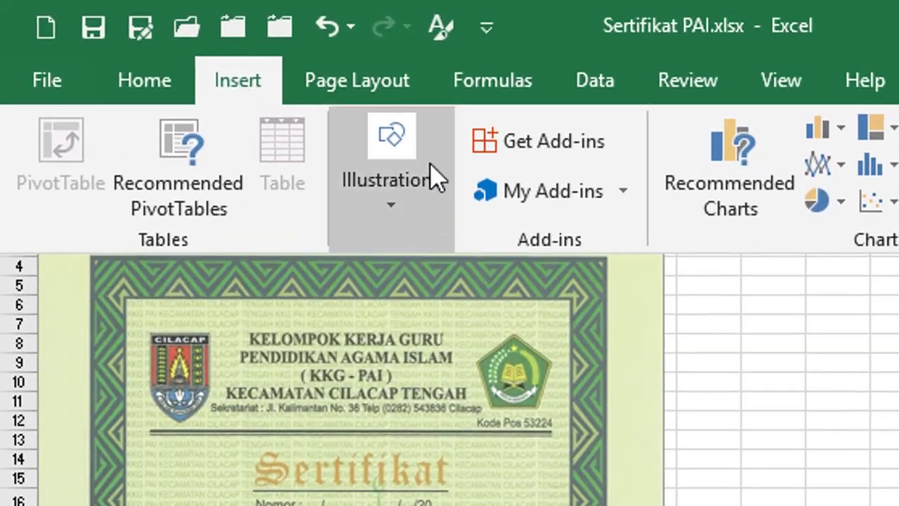
left_click(410, 150)
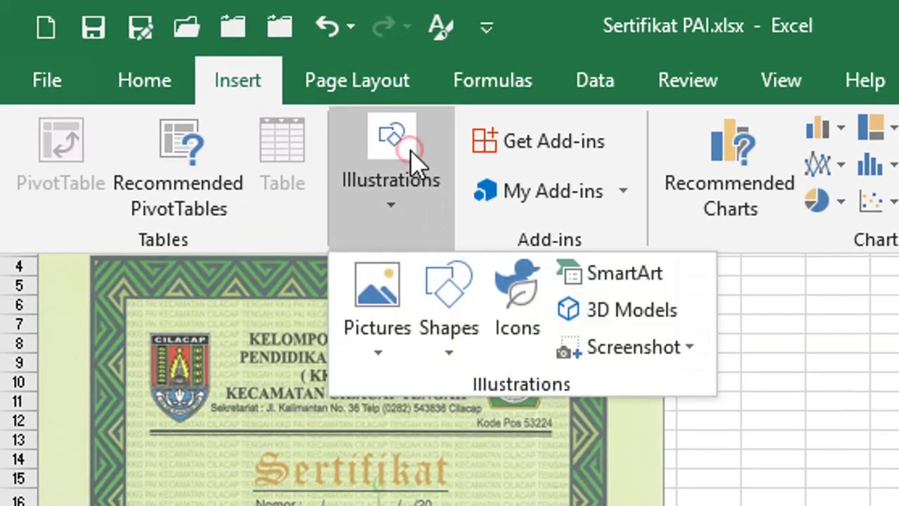
left_click(384, 309)
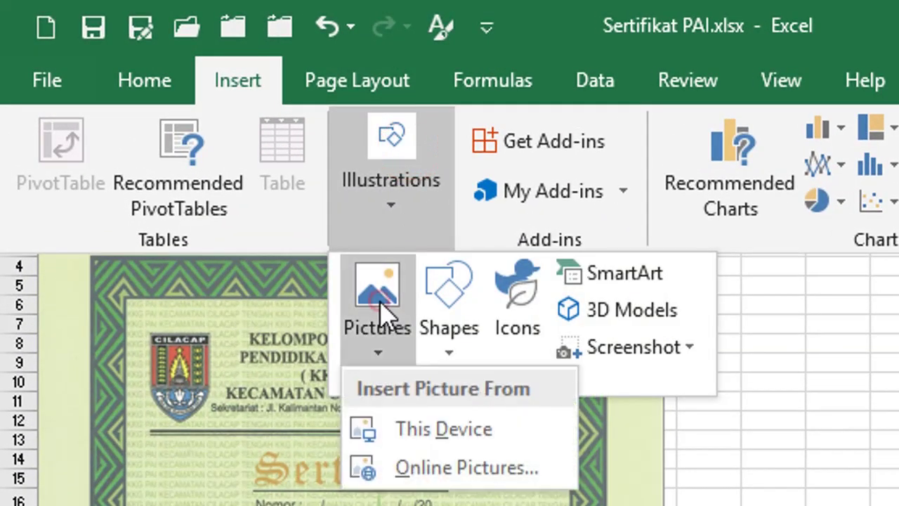
left_click(409, 429)
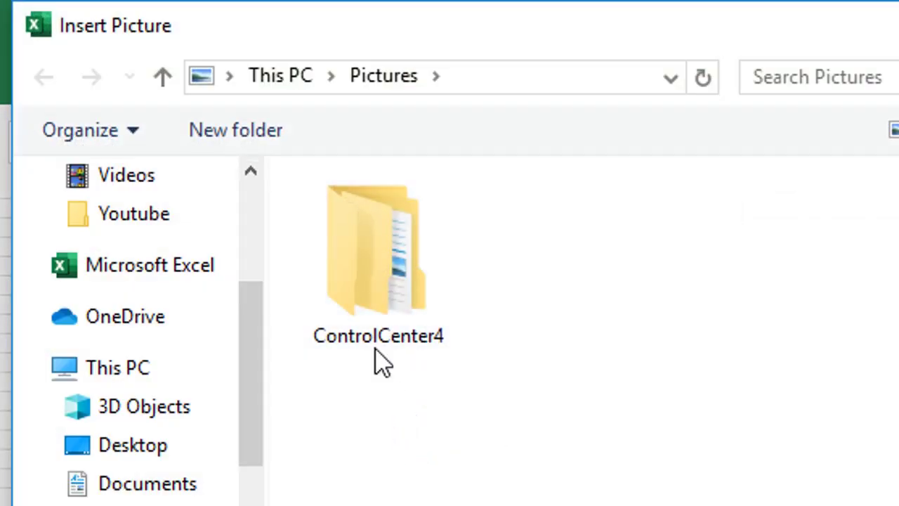
double_click(379, 284)
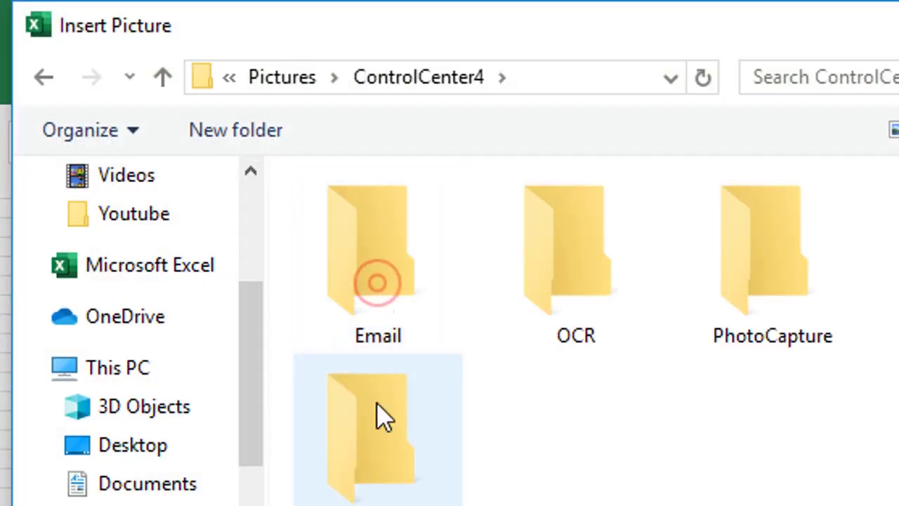
double_click(892, 260)
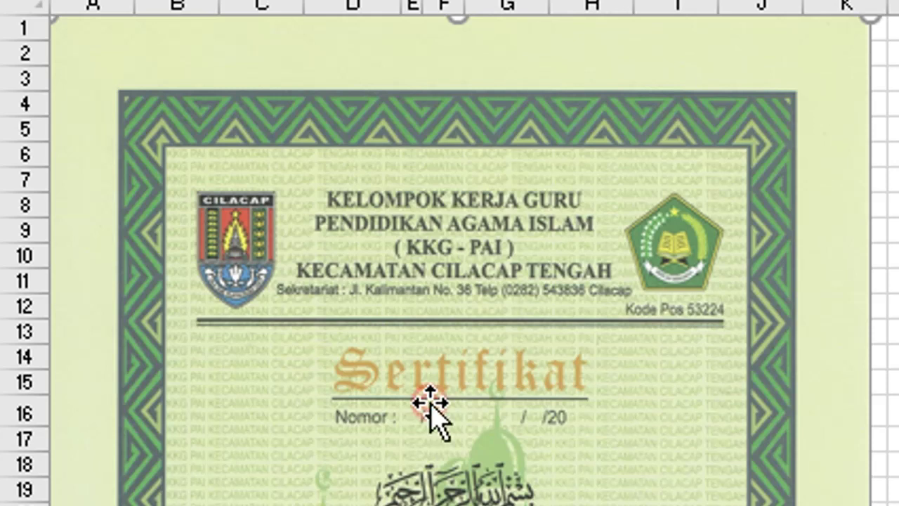
Step: Set the certificate picture's width to 18 cm
left_click(429, 409)
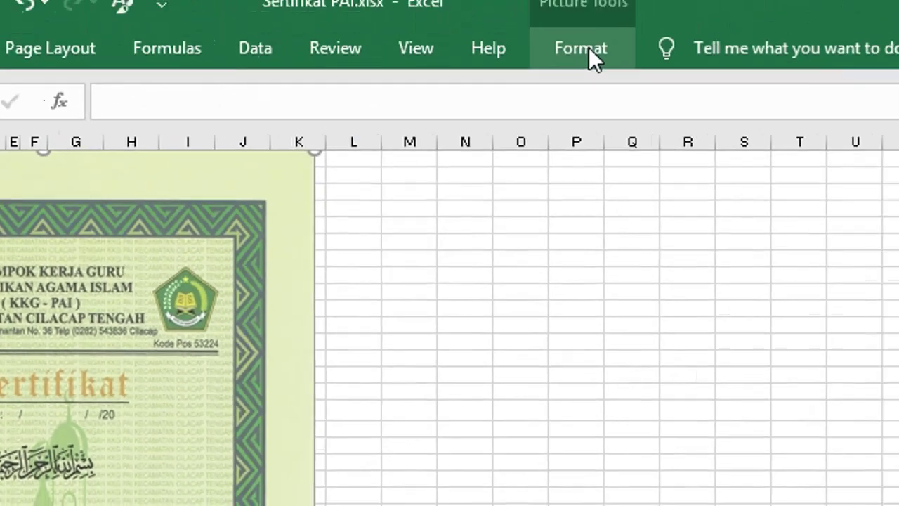
left_click(519, 63)
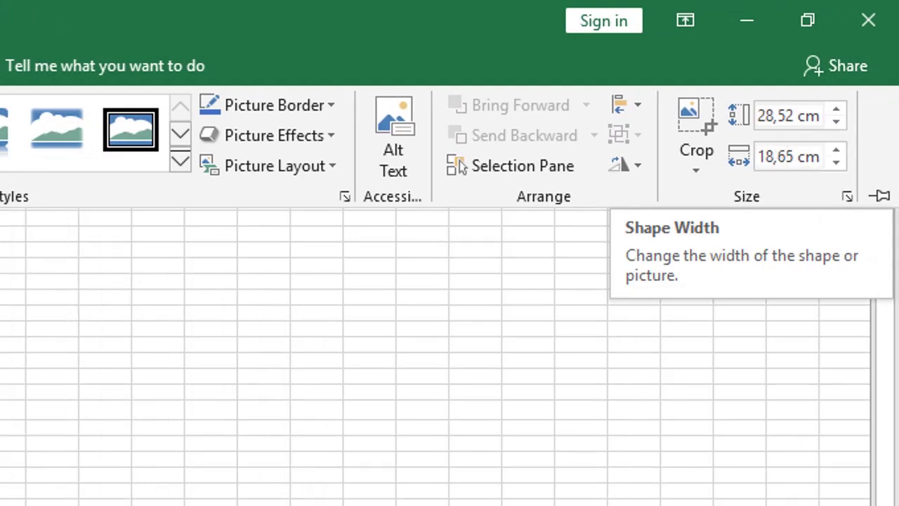
left_click(786, 160)
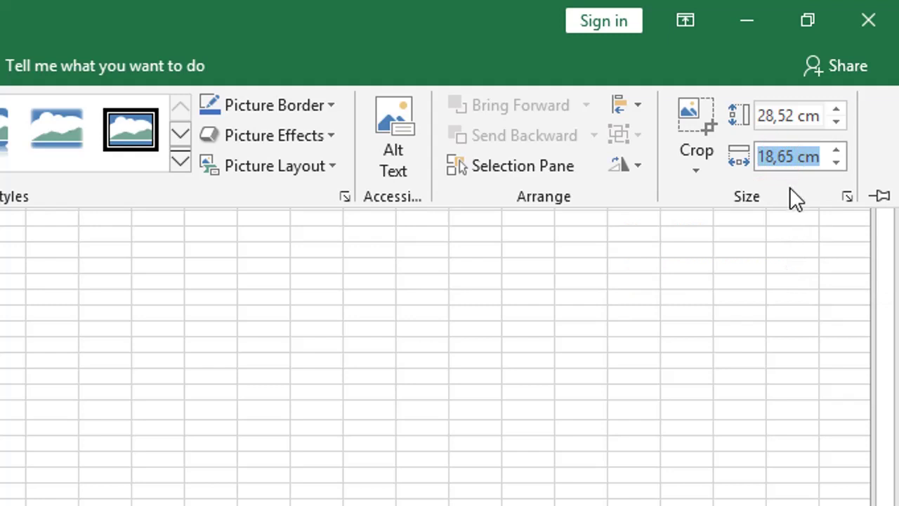
type("1")
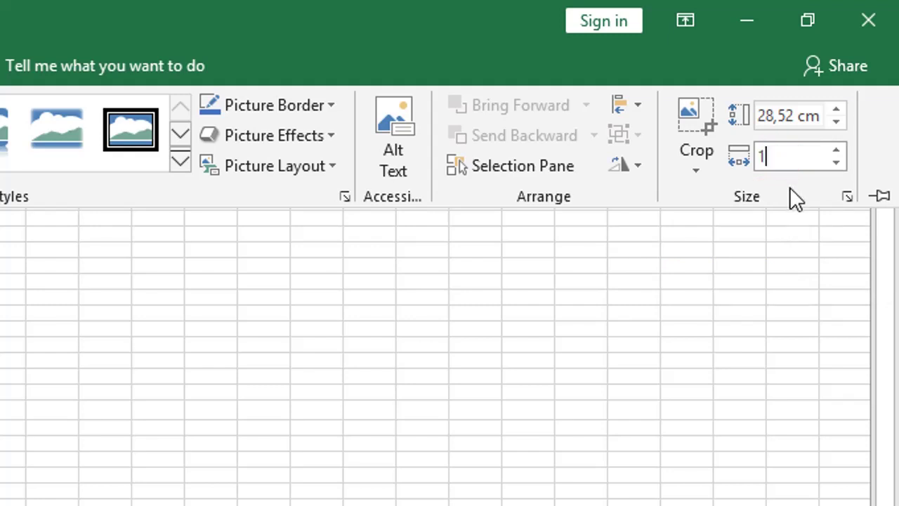
type("8")
key("Return")
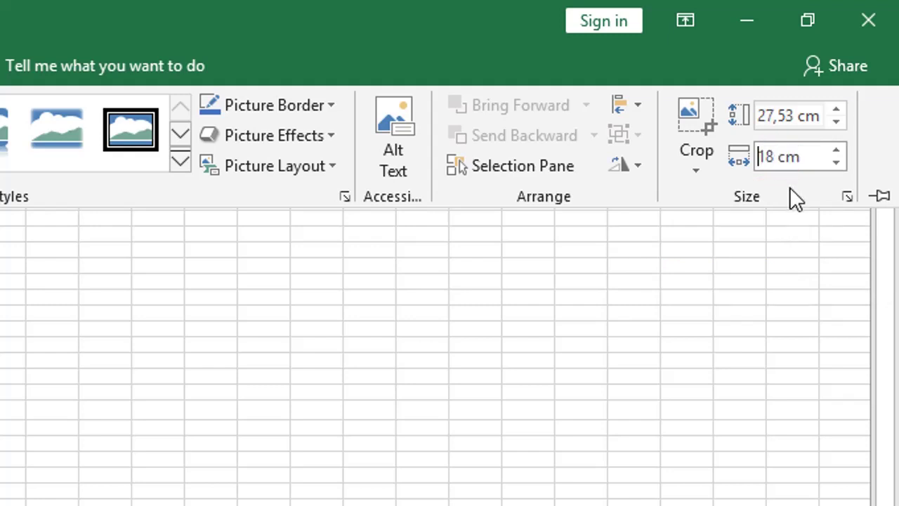
Step: Set the picture height to 26,5 cm in the Size pane, then close the pane
left_click(849, 198)
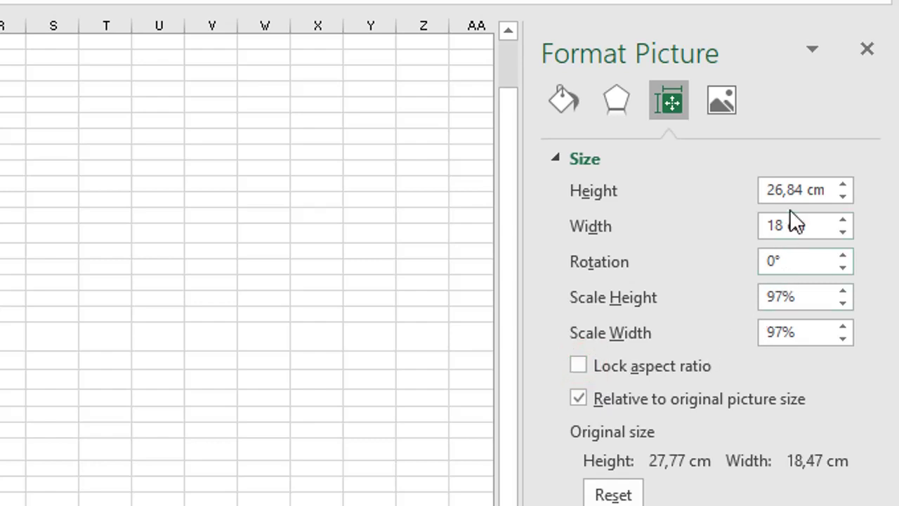
left_click(794, 189)
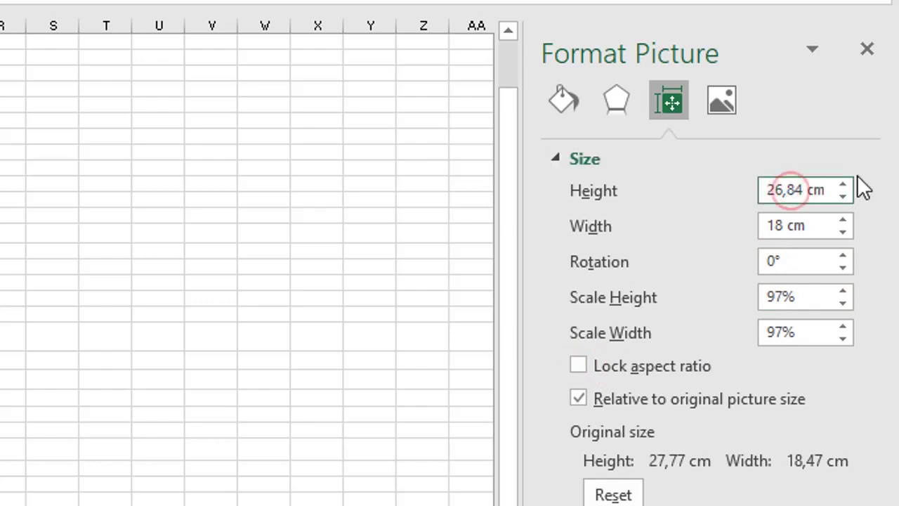
type("5")
key("Delete")
key("Delete")
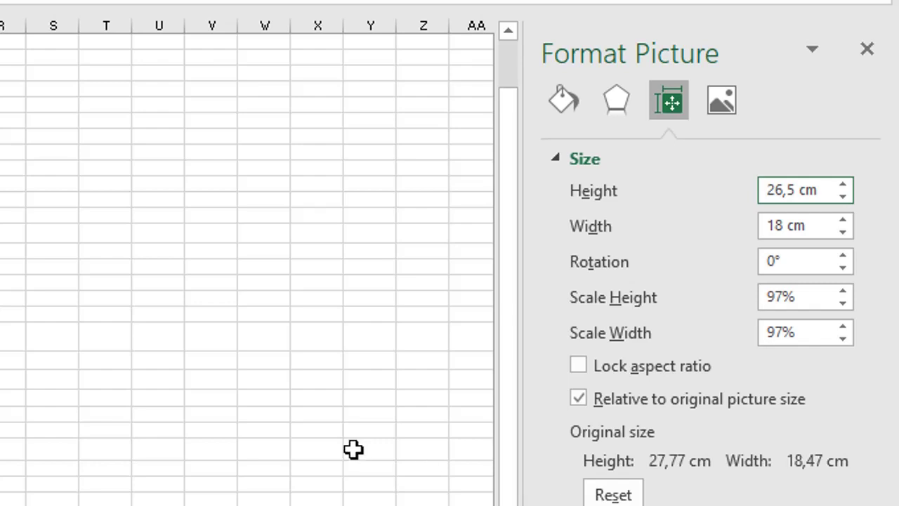
left_click(224, 419)
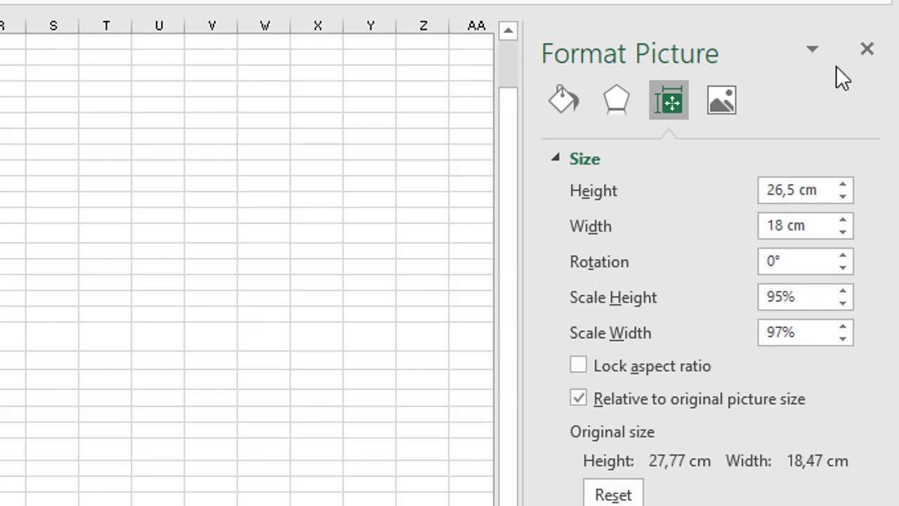
left_click(868, 49)
left_click(14, 314)
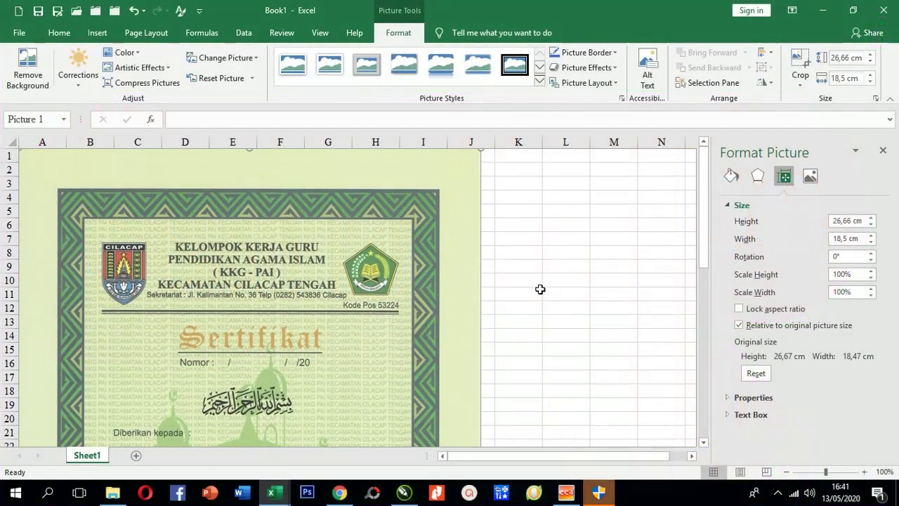
left_click(444, 250)
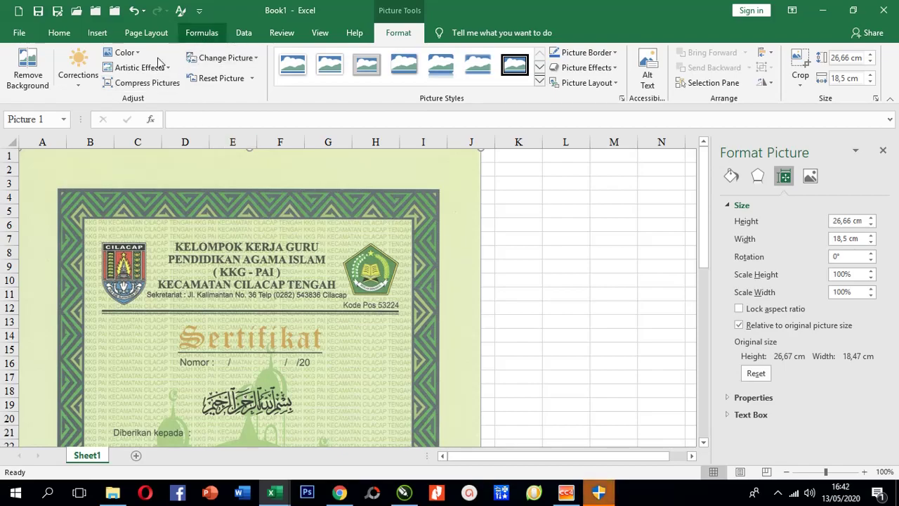
Step: Choose a custom paper size in the printer's Page Setup properties
left_click(149, 33)
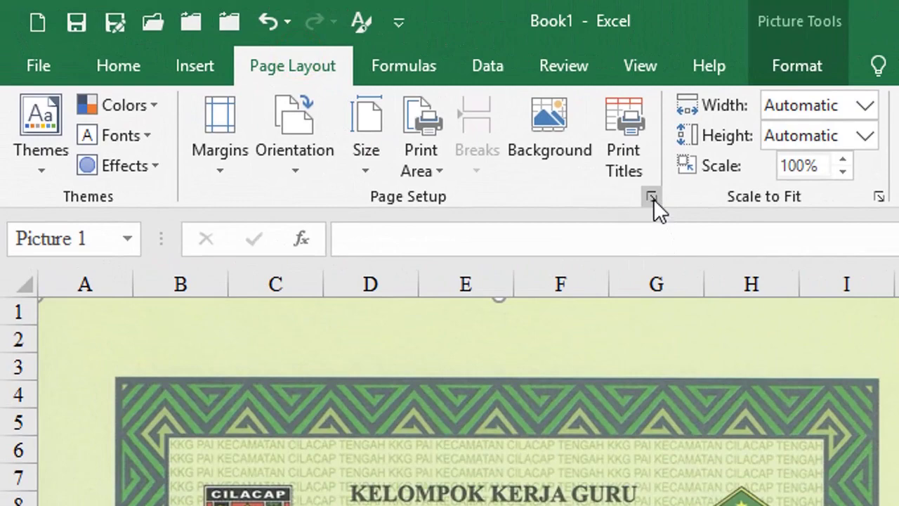
left_click(525, 159)
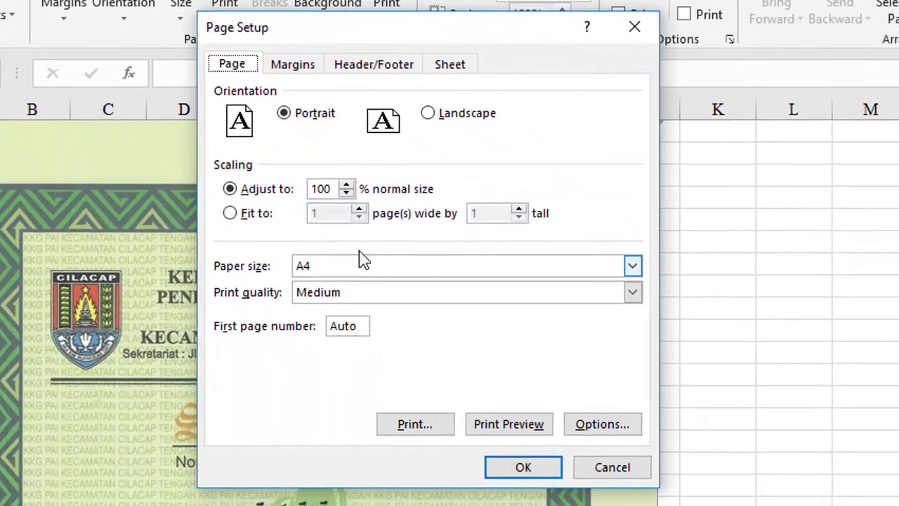
left_click(597, 425)
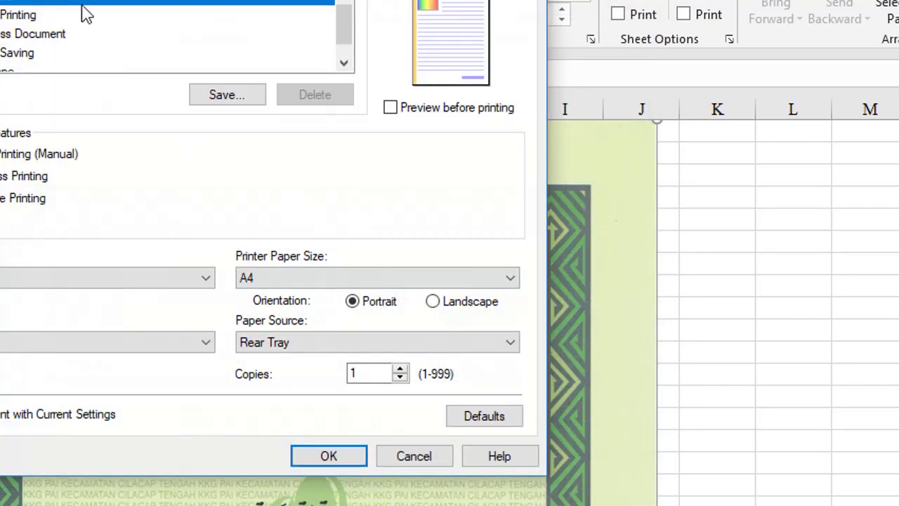
left_click(148, 49)
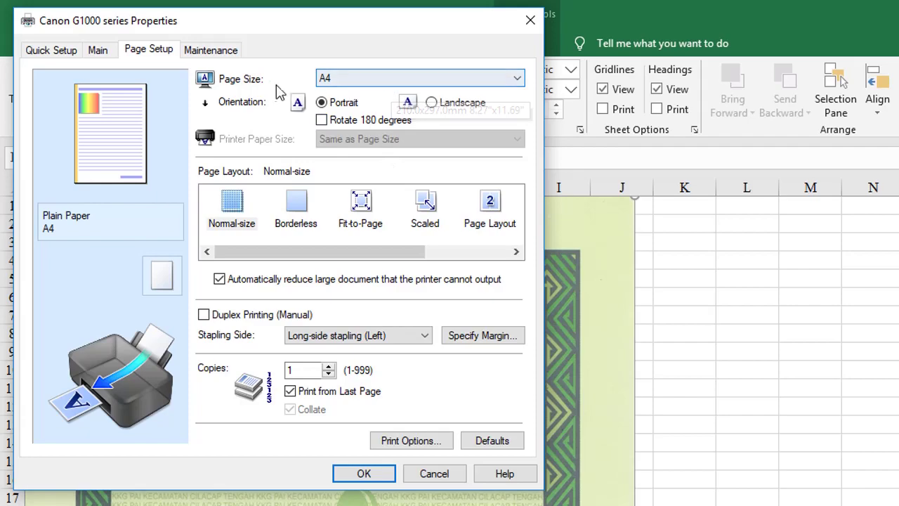
left_click(355, 78)
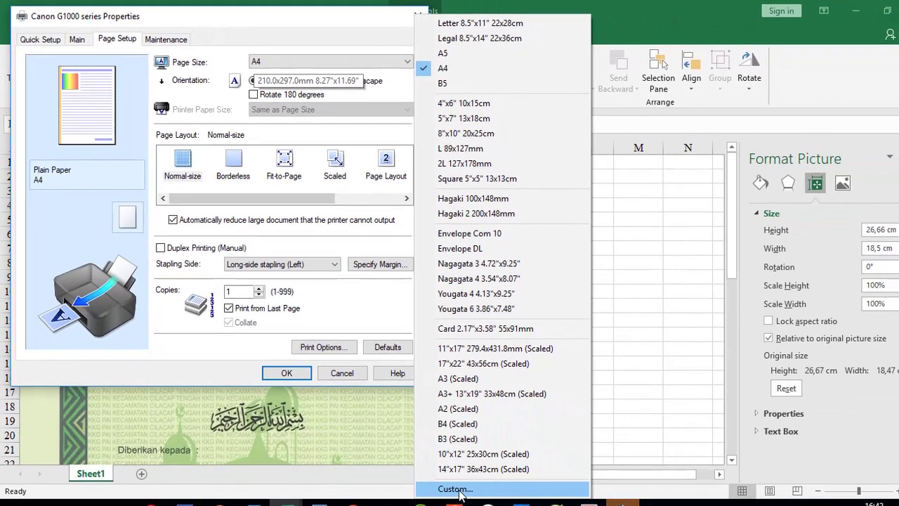
left_click(461, 495)
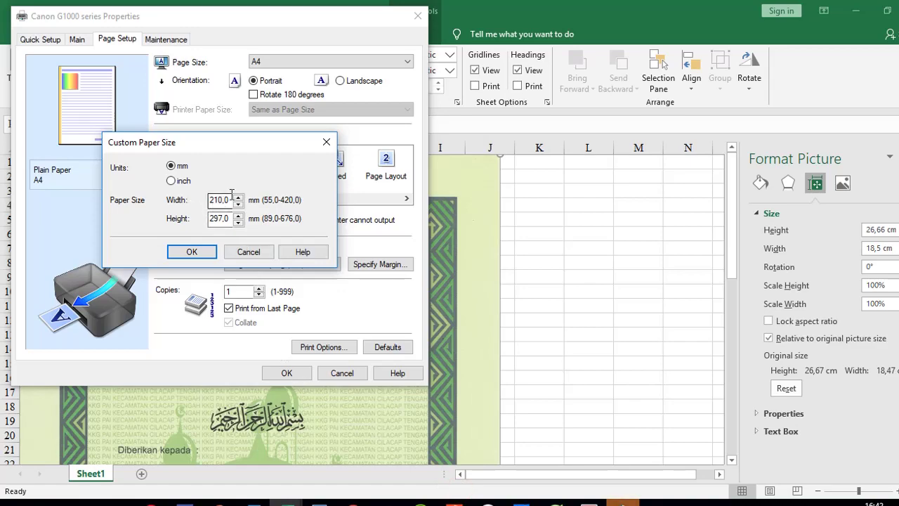
Step: Enter a 185 × 266 mm custom paper size and confirm every dialog
left_click_drag(232, 200, 205, 199)
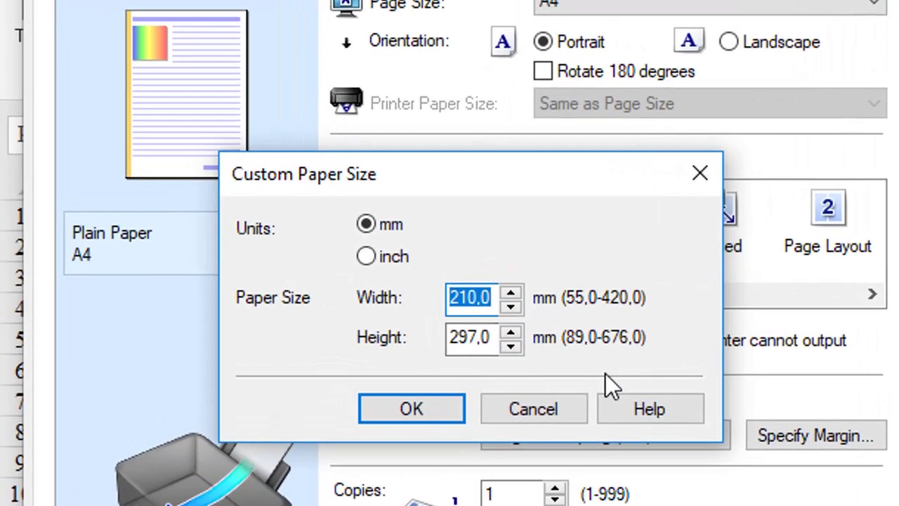
type("185")
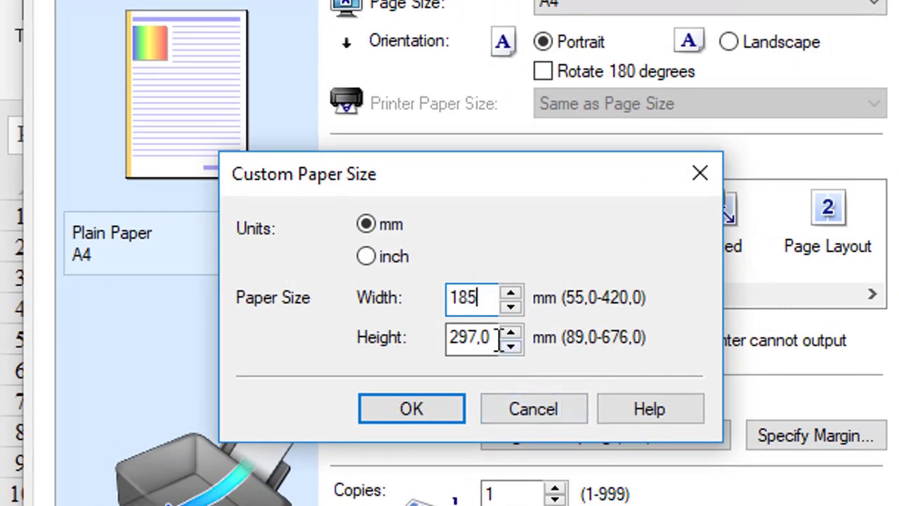
left_click_drag(495, 338, 434, 340)
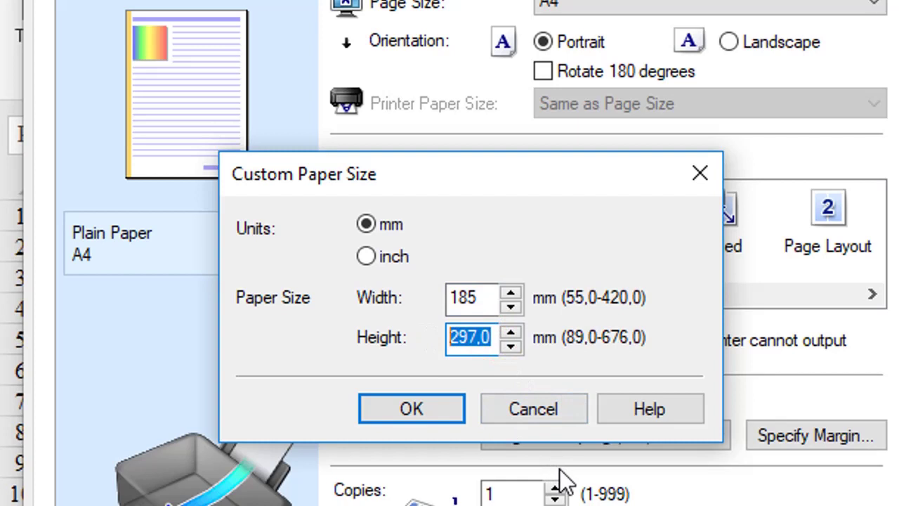
type("266")
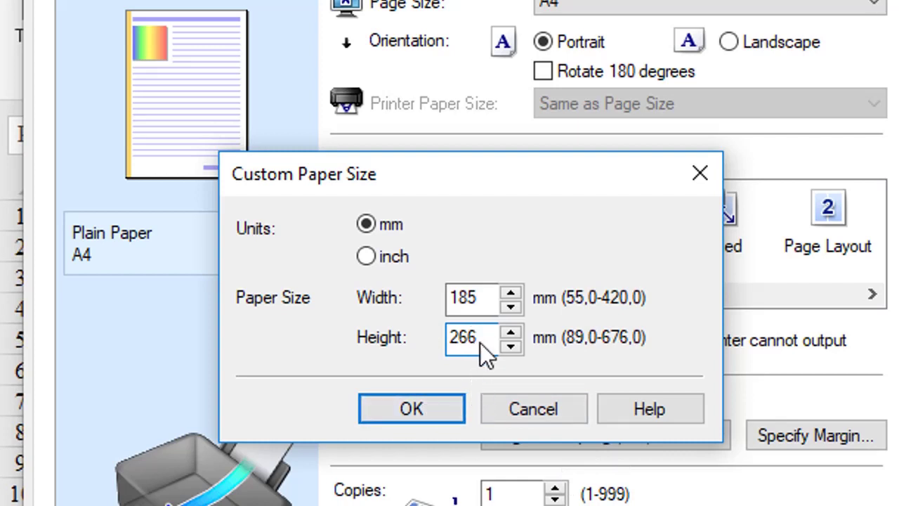
left_click(409, 407)
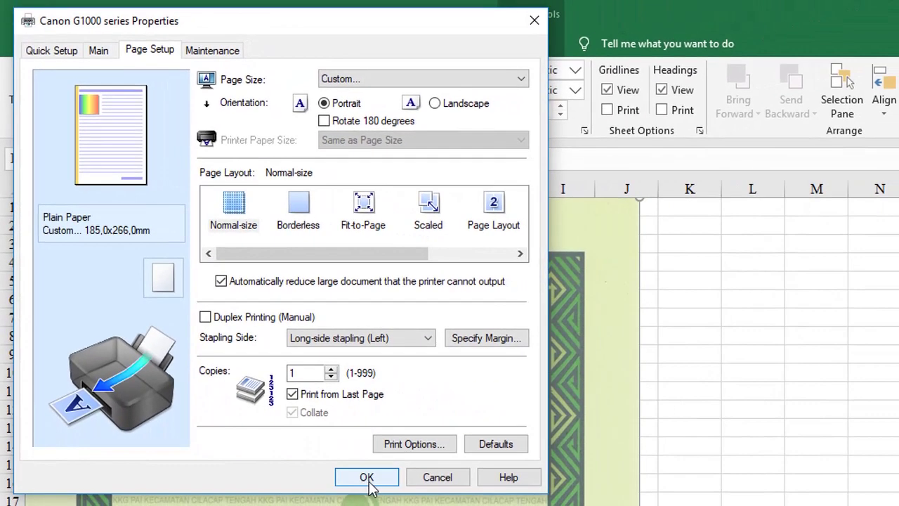
left_click(371, 482)
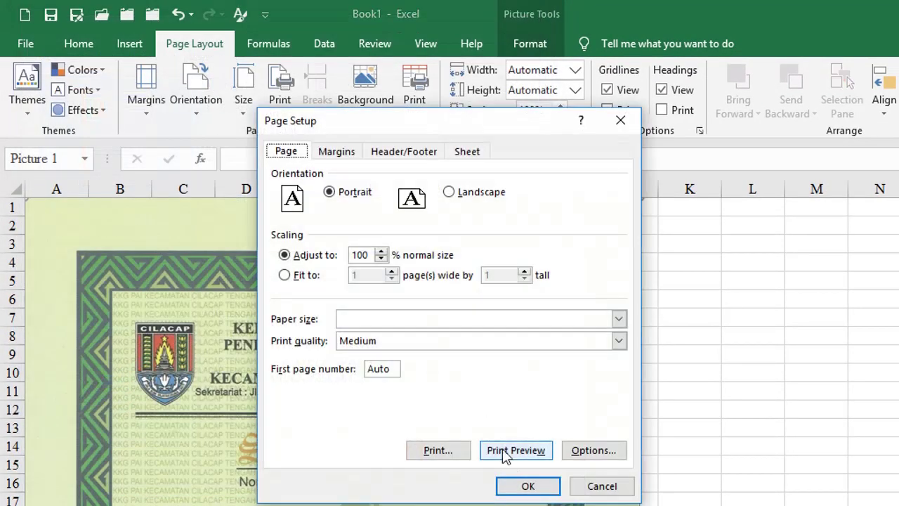
left_click(527, 487)
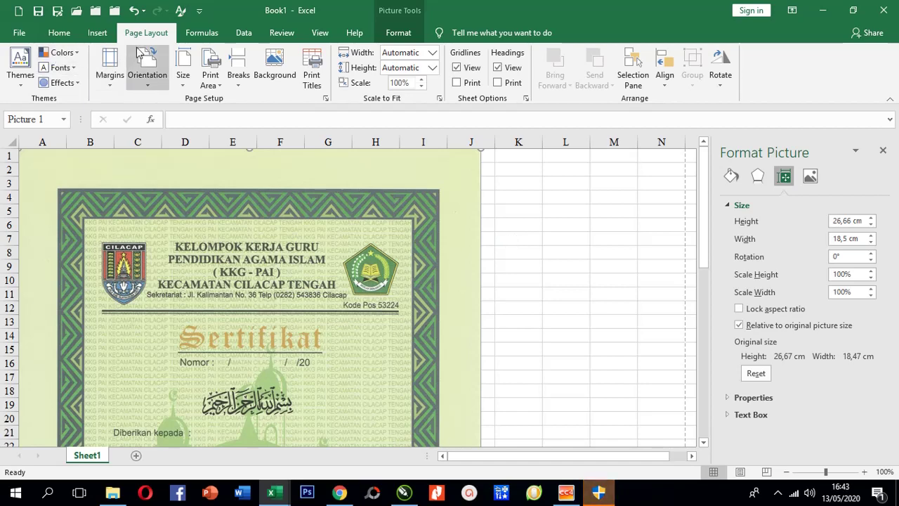
Step: Set the top, bottom, left and right page margins to 0 from Print, then return to the sheet
left_click(19, 33)
left_click(38, 260)
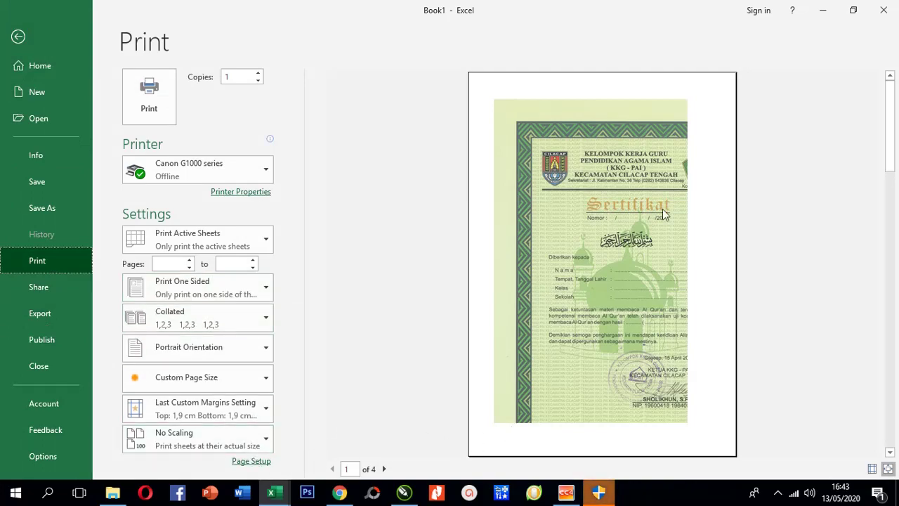
left_click(251, 461)
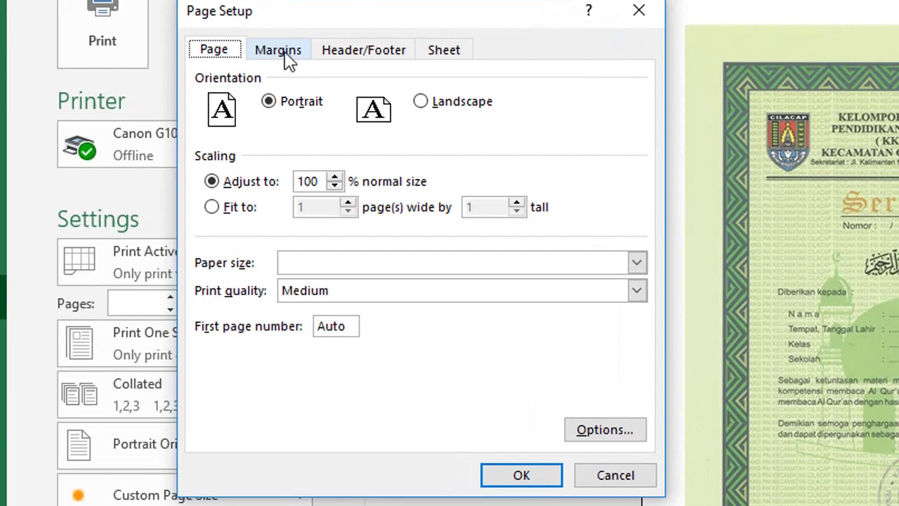
left_click(278, 50)
left_click(414, 98)
type("0")
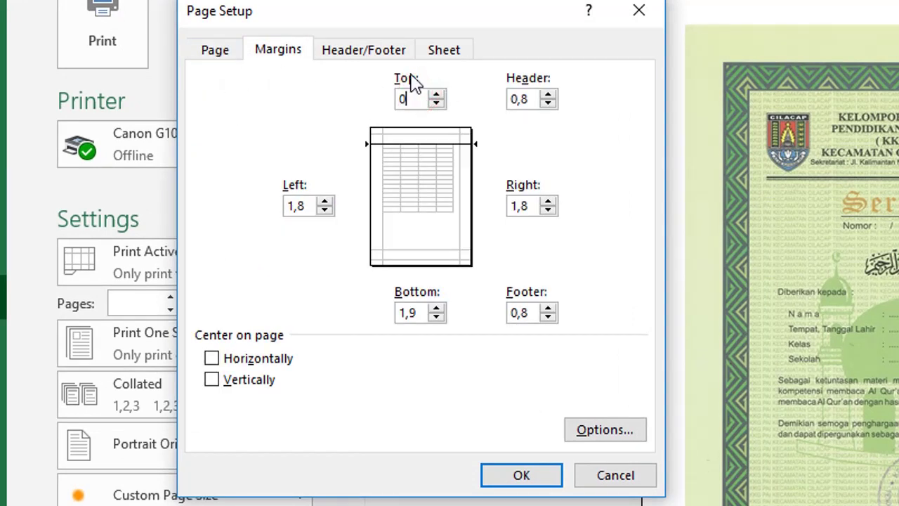
key("Tab")
type("0")
key("Tab")
type("0")
key("Tab")
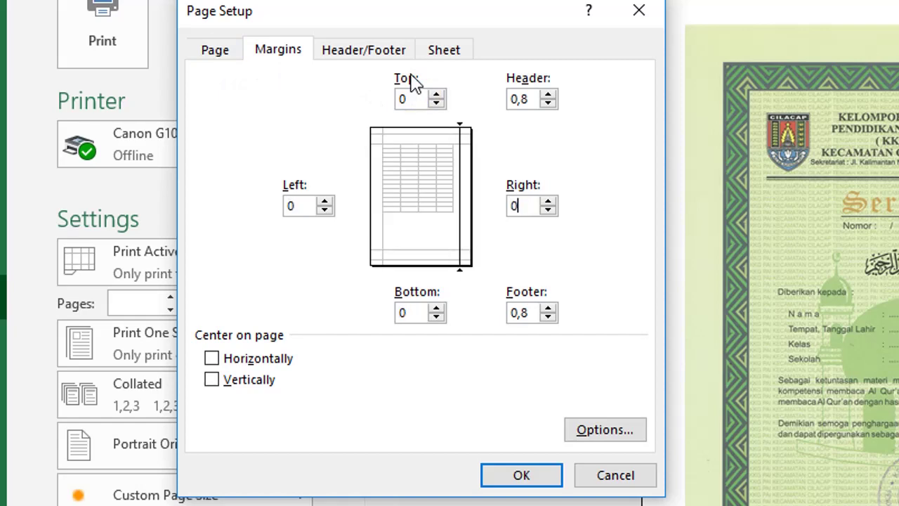
left_click(519, 476)
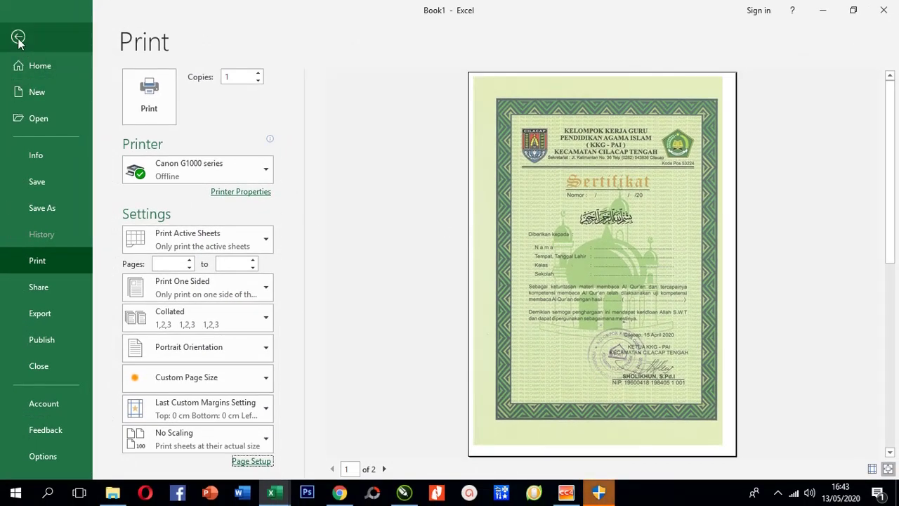
left_click(18, 39)
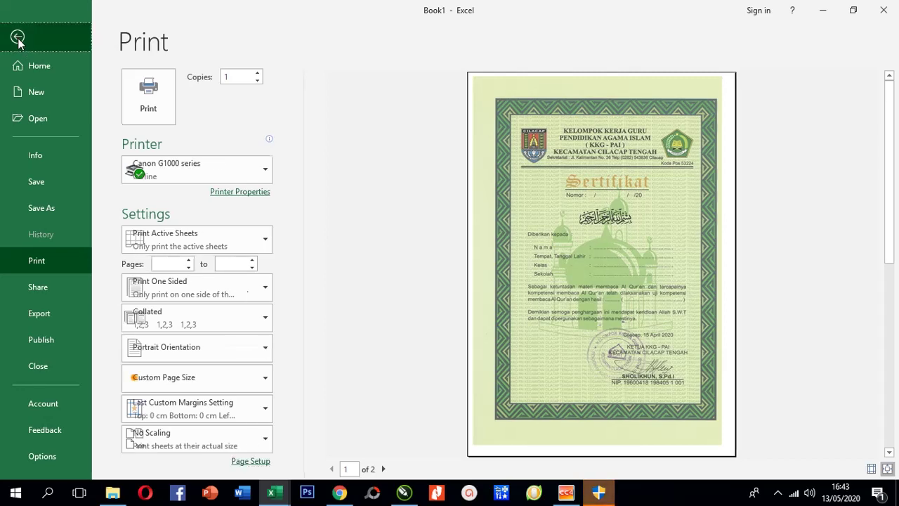
left_click(546, 241)
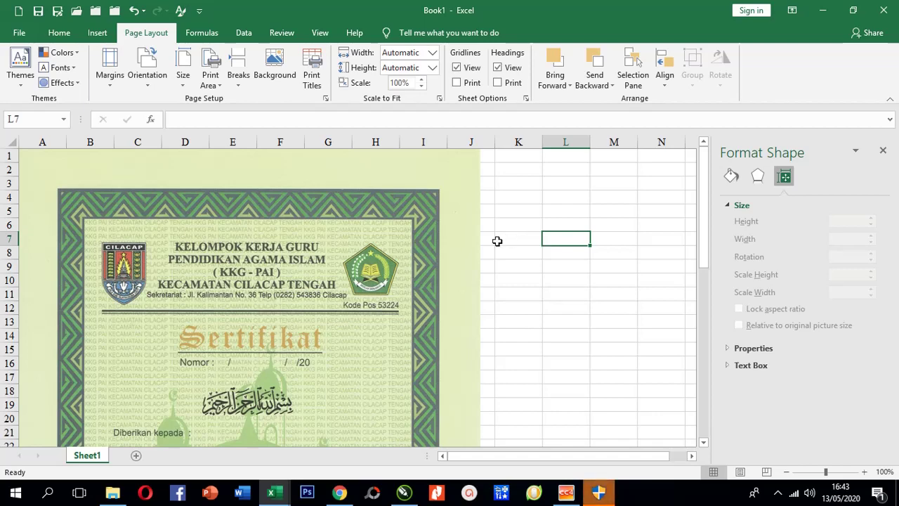
Step: Resize rows 13 (height 60), 15, 16 and 21 to match the certificate's Nomor, Nama, birth-date and result lines
scroll(497, 241, "down", 2)
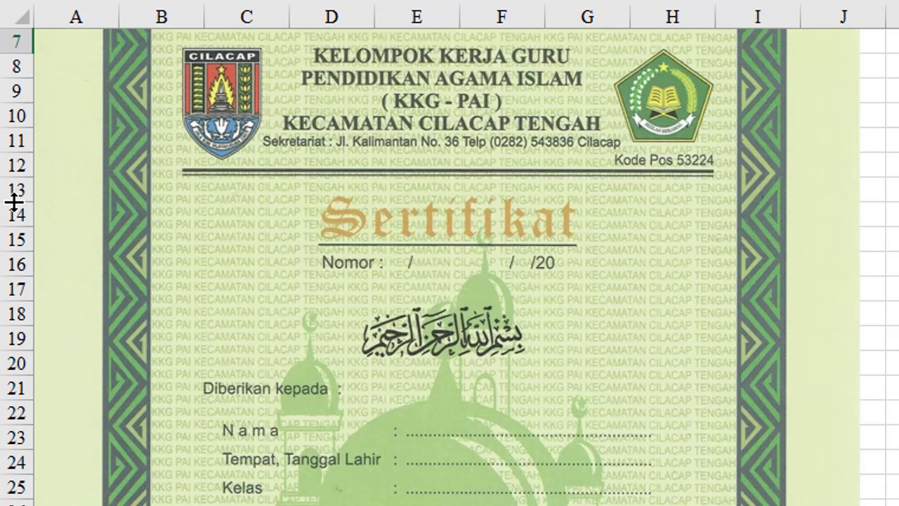
left_click_drag(14, 202, 33, 271)
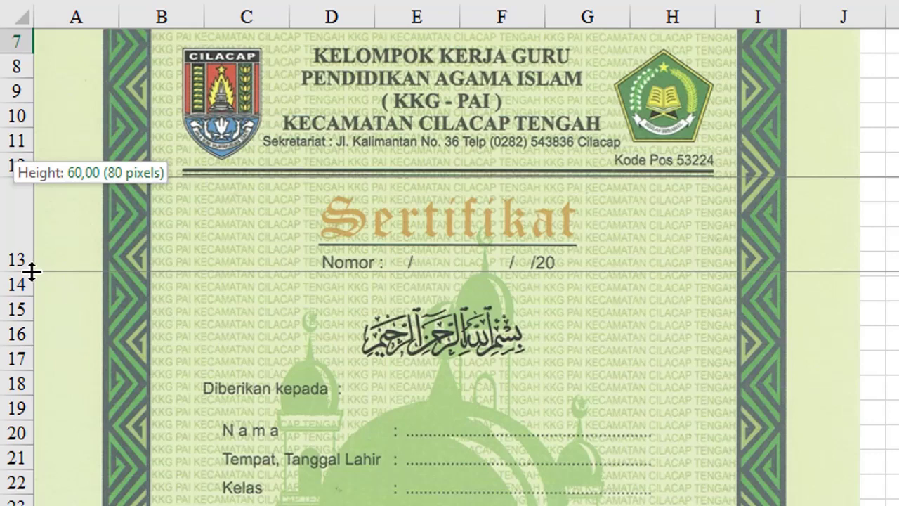
left_click_drag(32, 271, 32, 273)
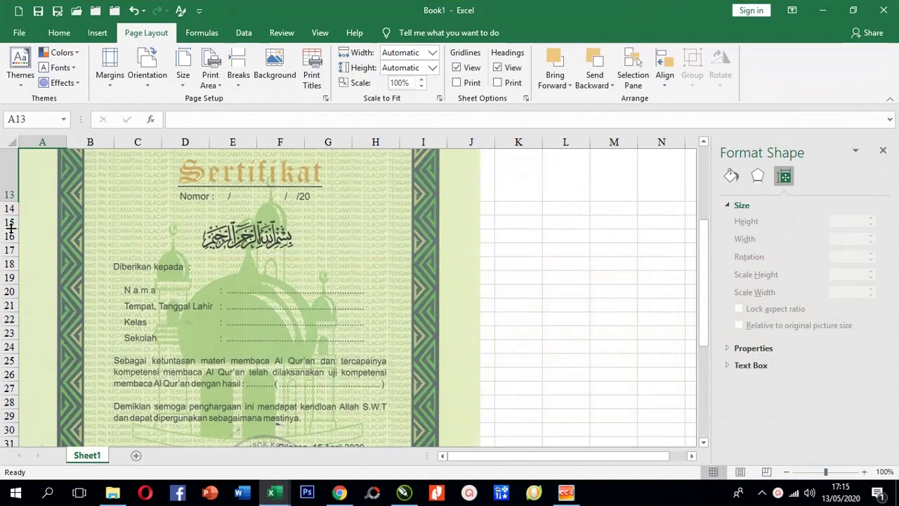
mouse_move(12, 229)
left_mouse_down()
mouse_move(13, 264)
mouse_move(53, 344)
mouse_move(45, 343)
left_mouse_up()
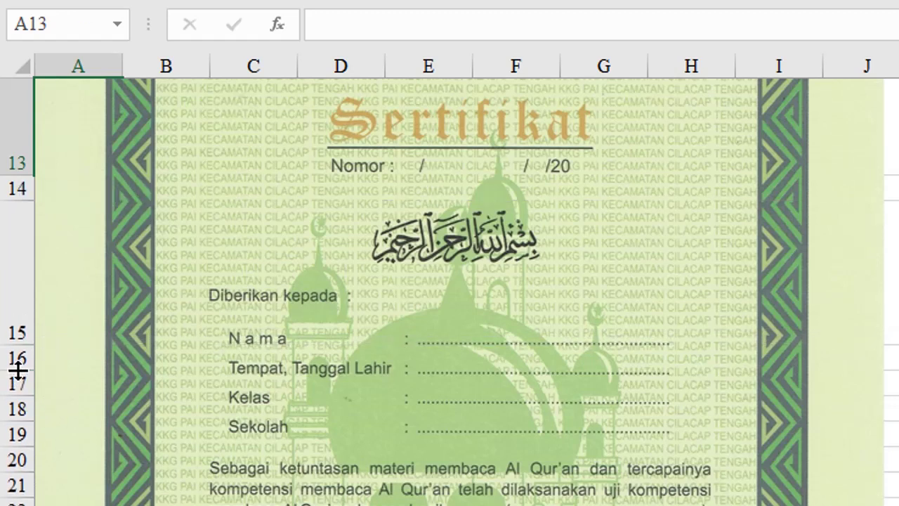
left_click_drag(17, 370, 23, 422)
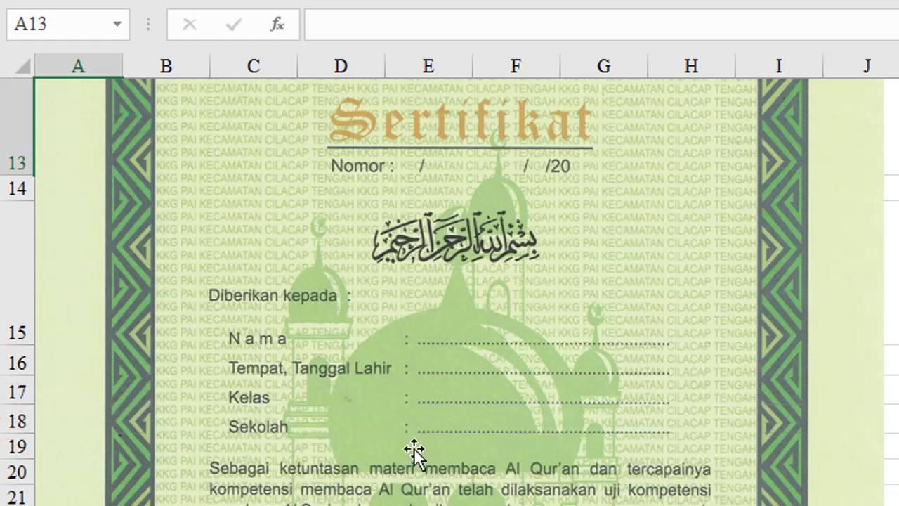
scroll(608, 388, "down", 1)
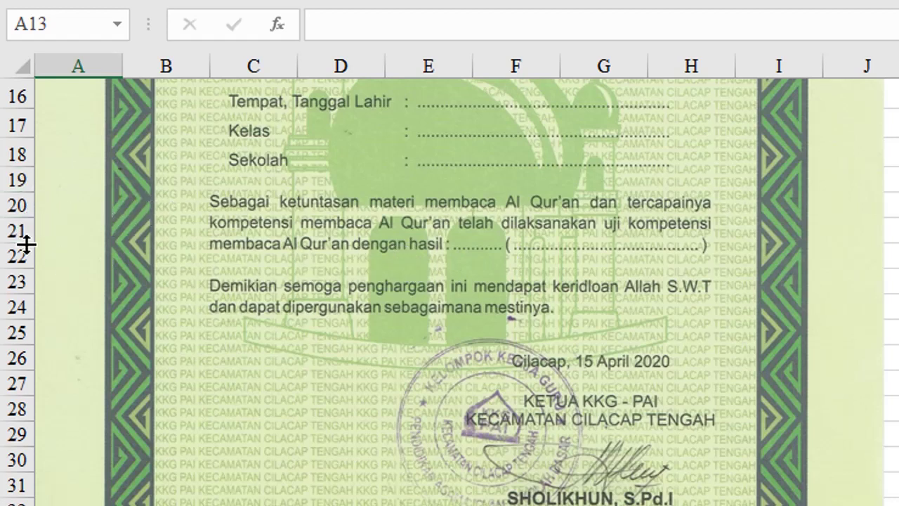
left_click_drag(26, 243, 37, 250)
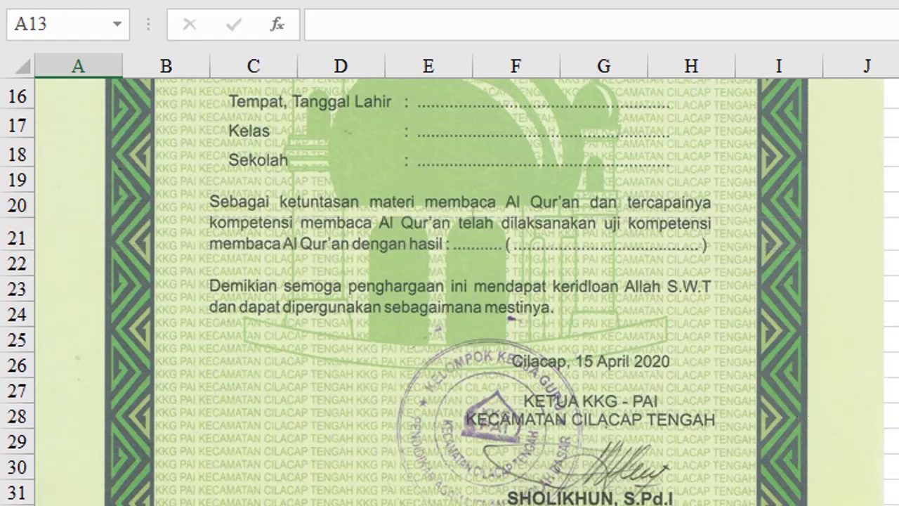
scroll(481, 267, "up", 1)
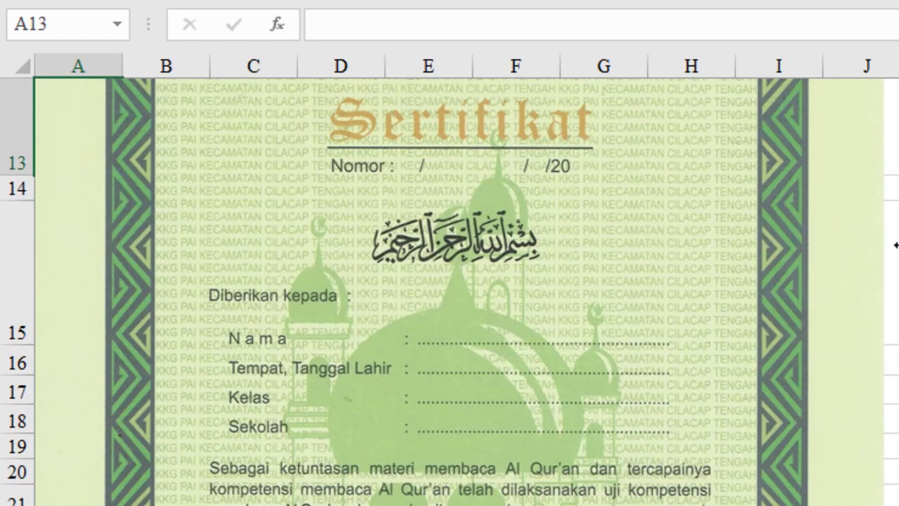
scroll(892, 246, "up", 1)
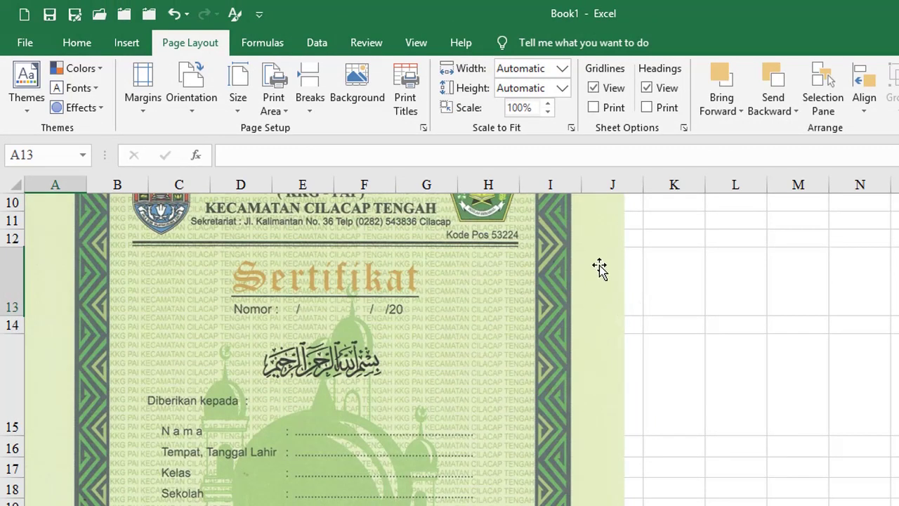
scroll(275, 304, "down", 1)
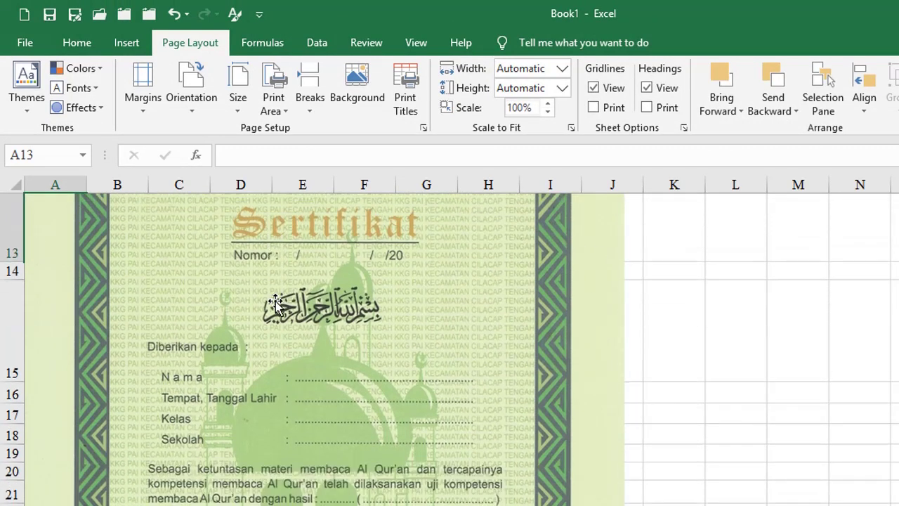
scroll(281, 309, "down", 1)
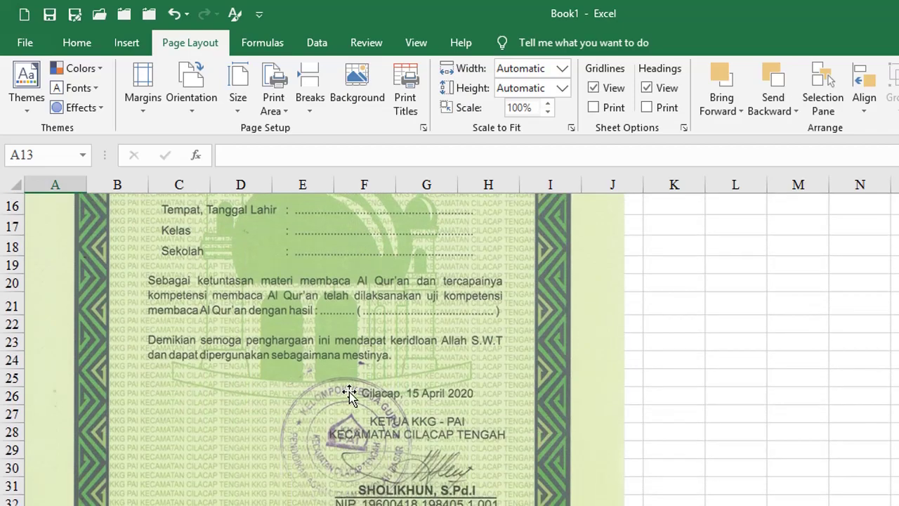
scroll(254, 354, "up", 1)
scroll(245, 342, "up", 1)
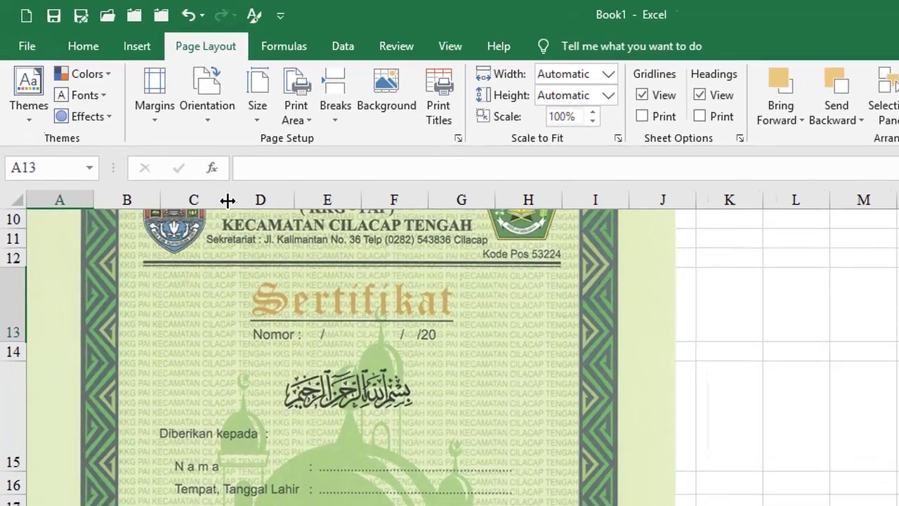
Step: Widen column D slightly and narrow columns E and F to thin strips matching the colons
left_click(210, 184)
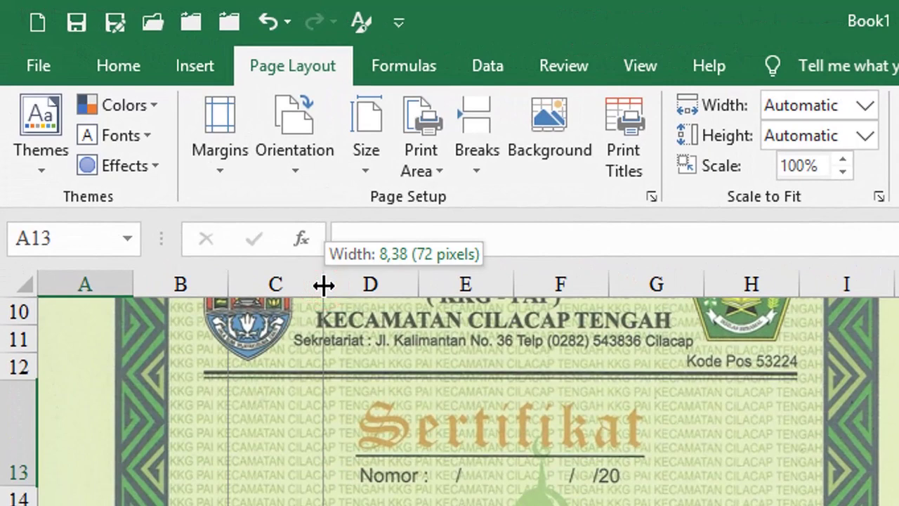
left_click(419, 285)
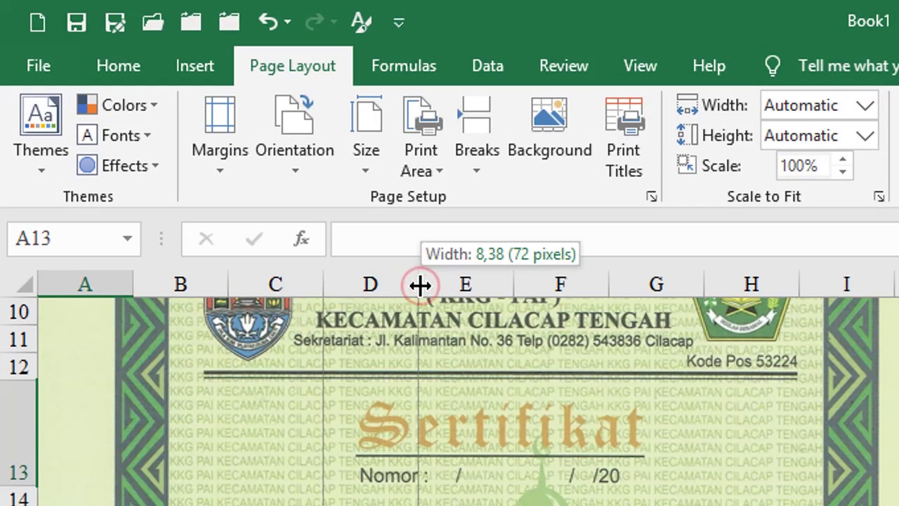
left_click_drag(424, 283, 429, 283)
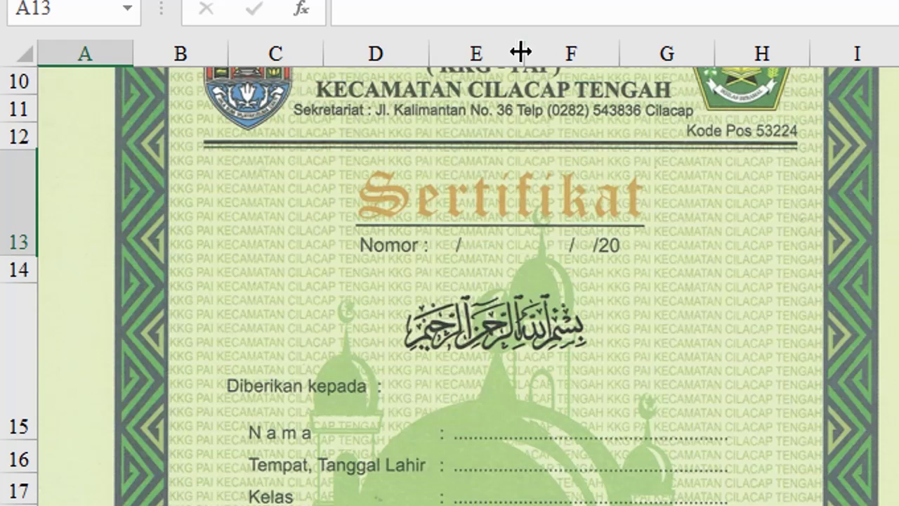
left_click_drag(520, 51, 453, 54)
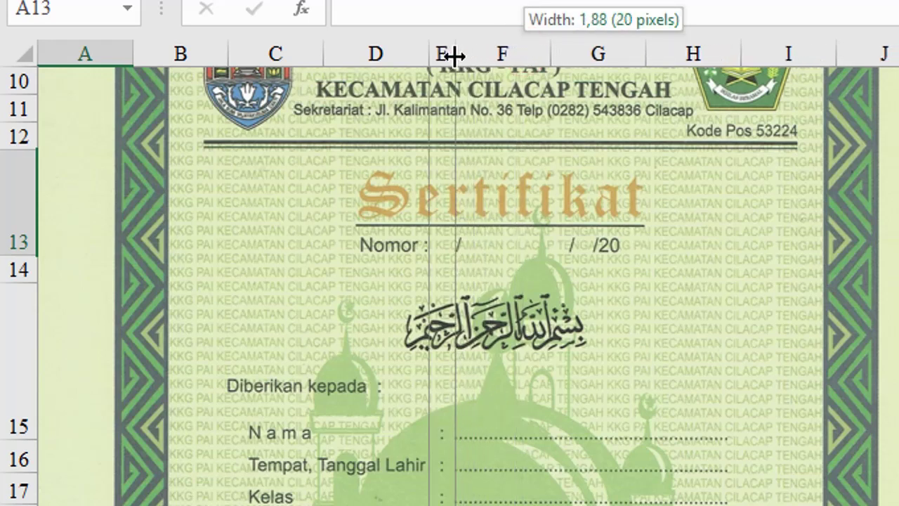
scroll(546, 402, "down", 2)
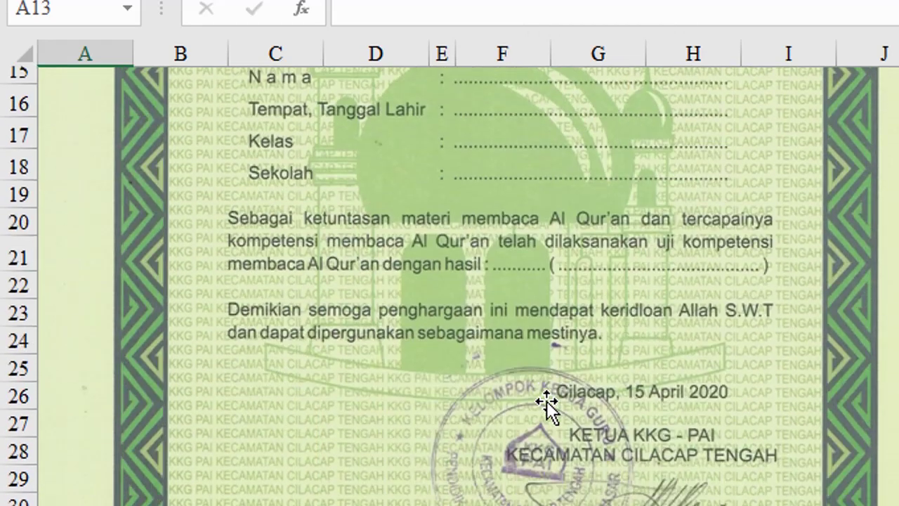
scroll(512, 353, "up", 3)
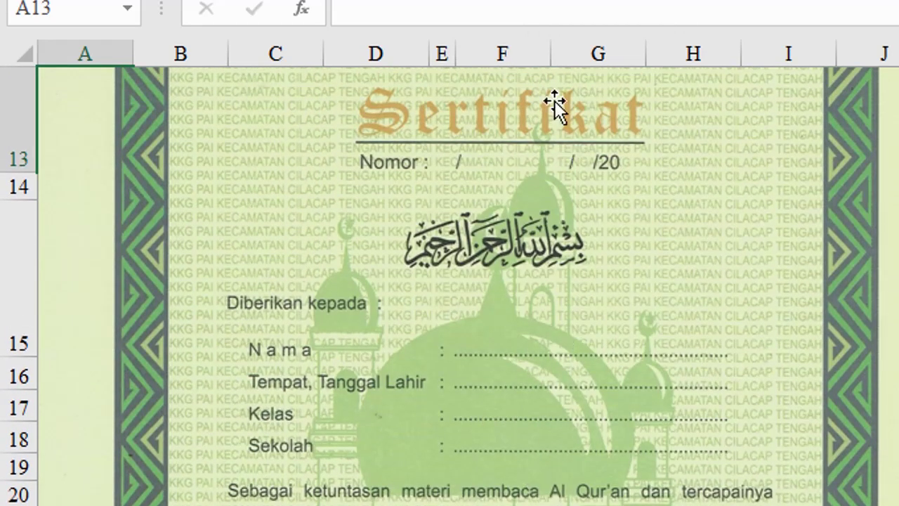
left_click_drag(550, 55, 426, 78)
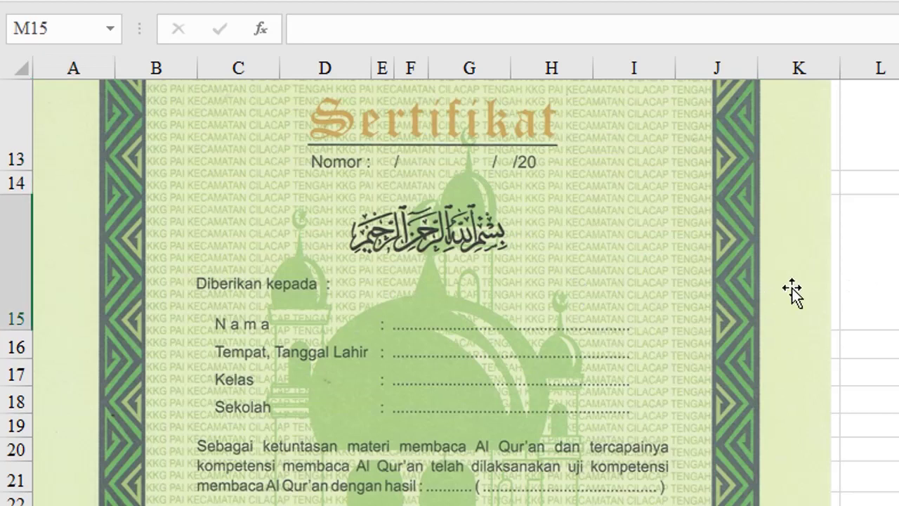
Step: Crop the certificate picture's right side back to column F, about 8,68 cm wide
left_click(779, 287)
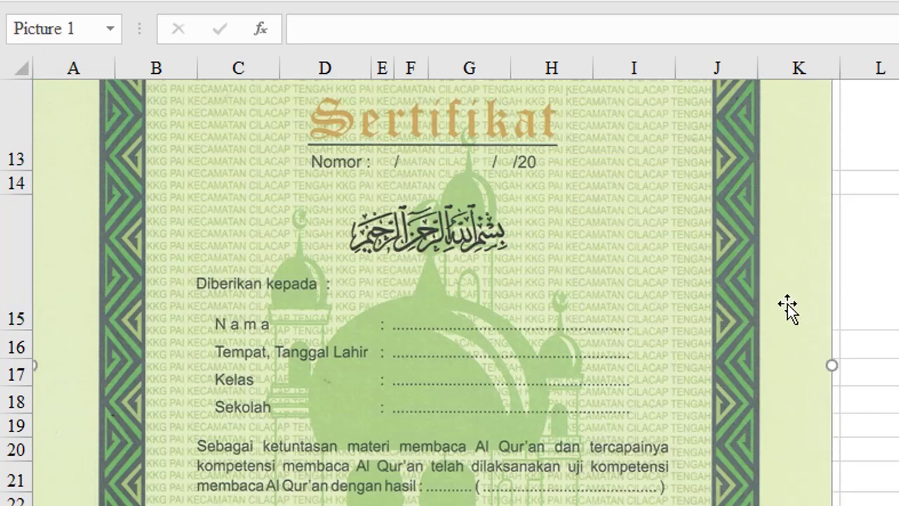
left_click(786, 304)
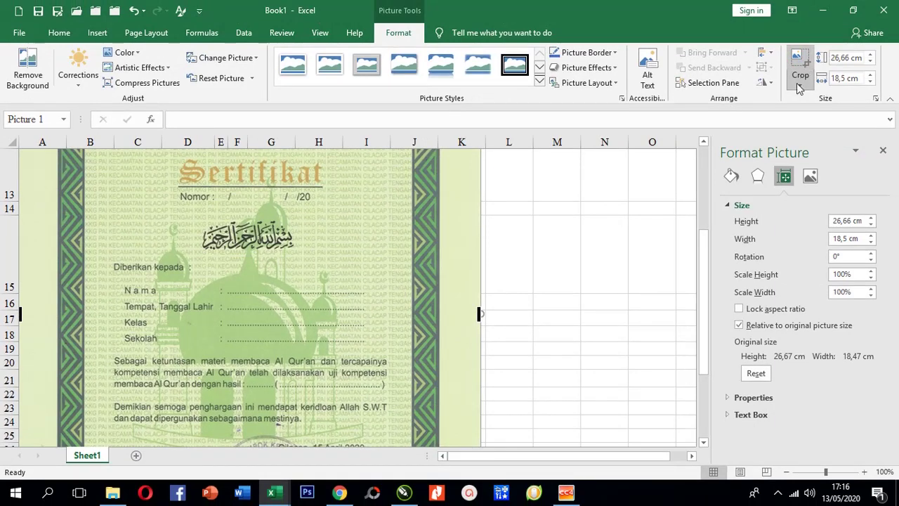
left_click_drag(480, 314, 239, 323)
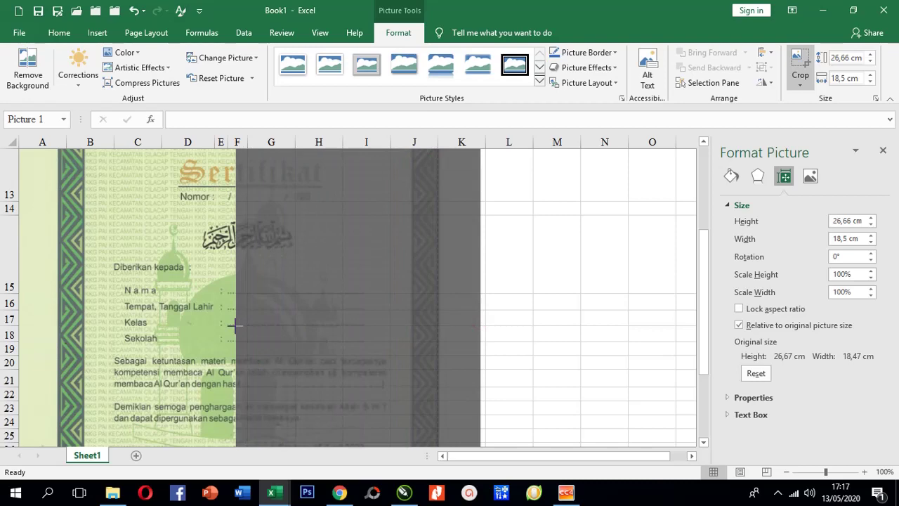
left_click_drag(238, 323, 235, 322)
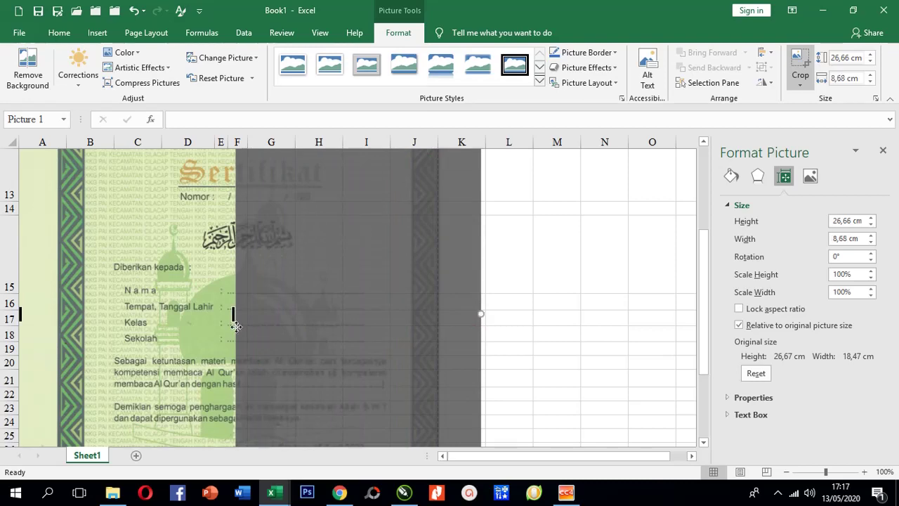
left_click(555, 221)
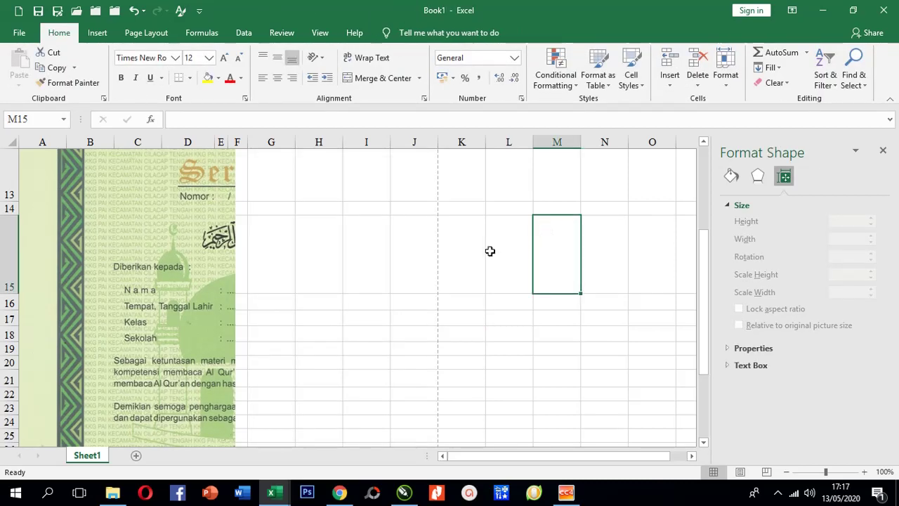
Step: Enter the certificate number in F13, then move it into E13
left_click(289, 196)
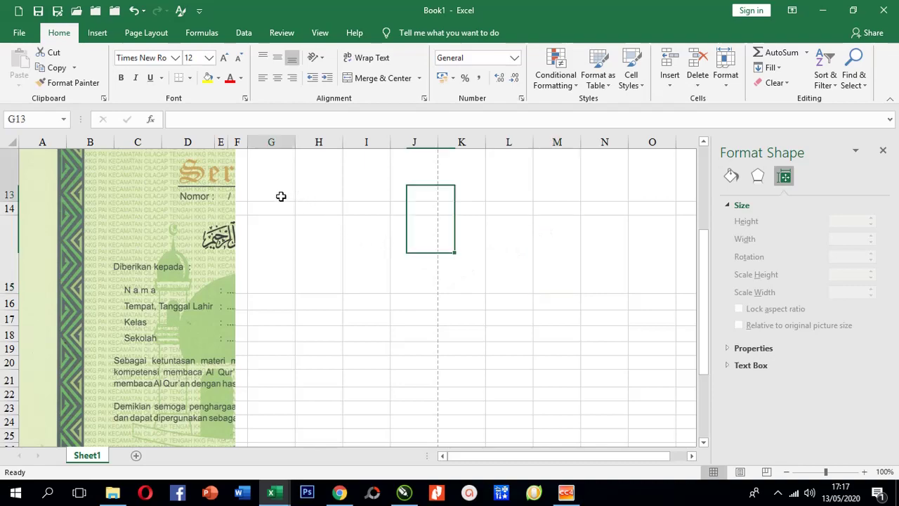
key("Left")
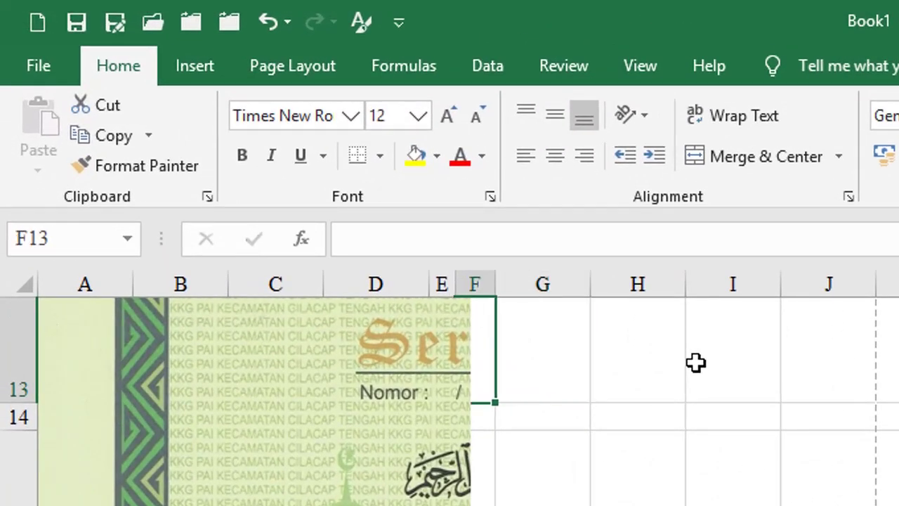
type("00")
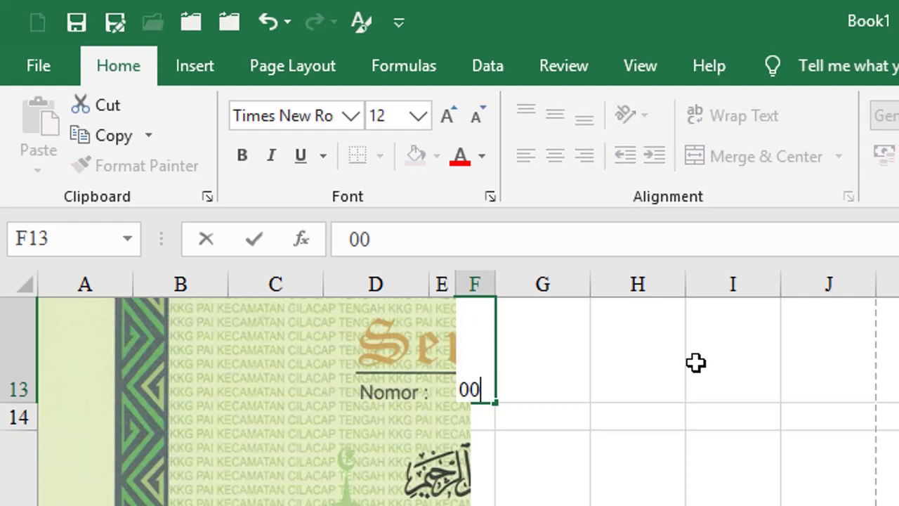
type("2")
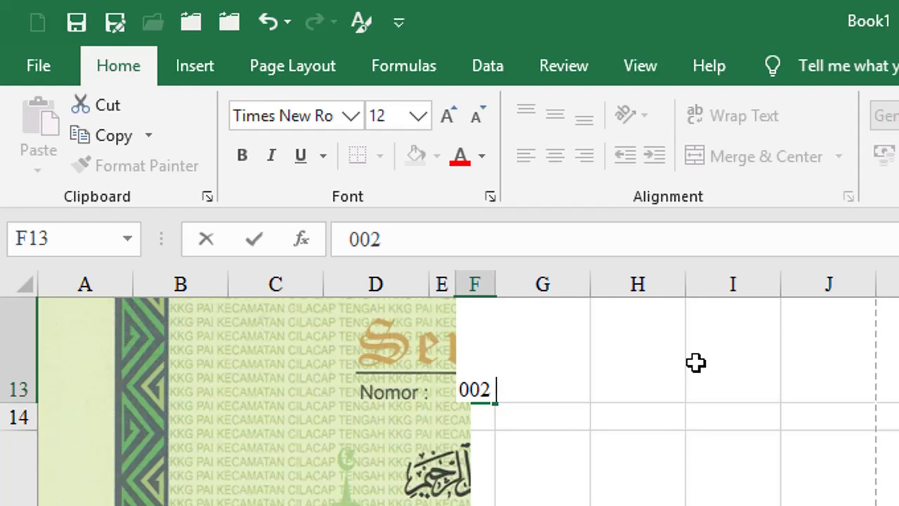
type(" KKG")
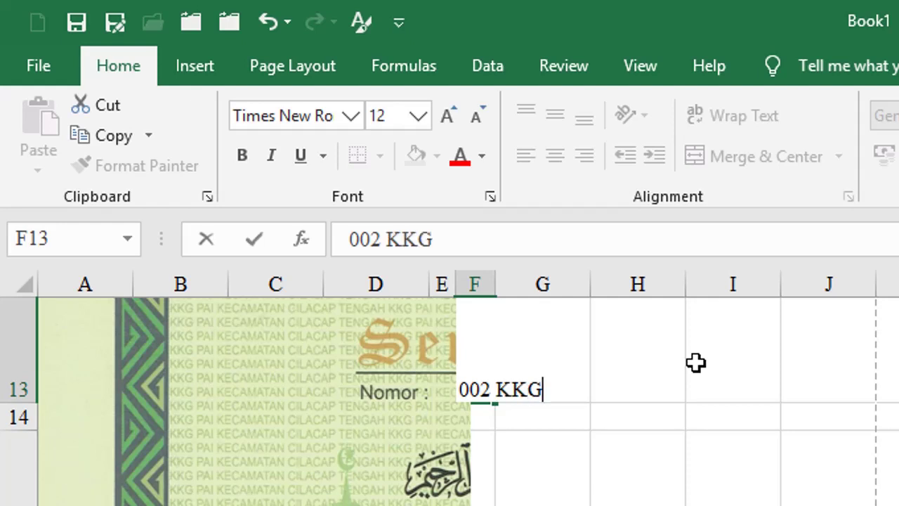
type(".PAI")
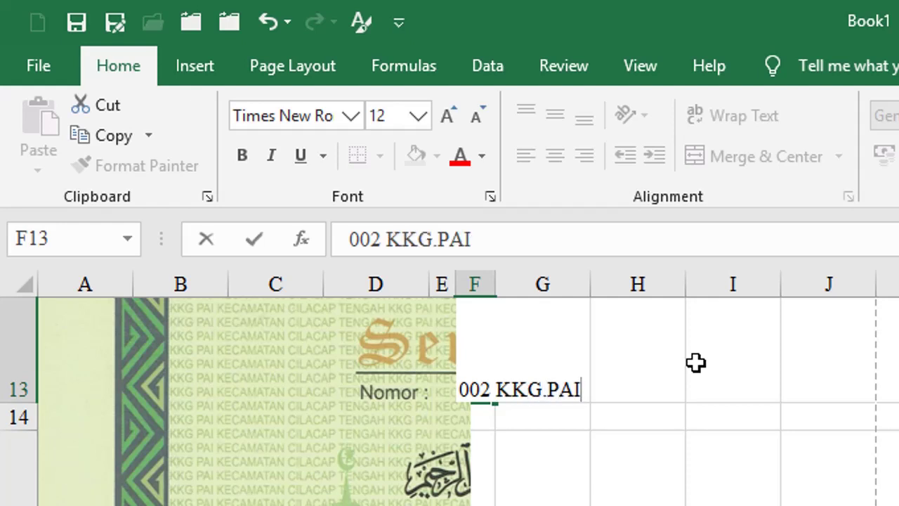
type(".C")
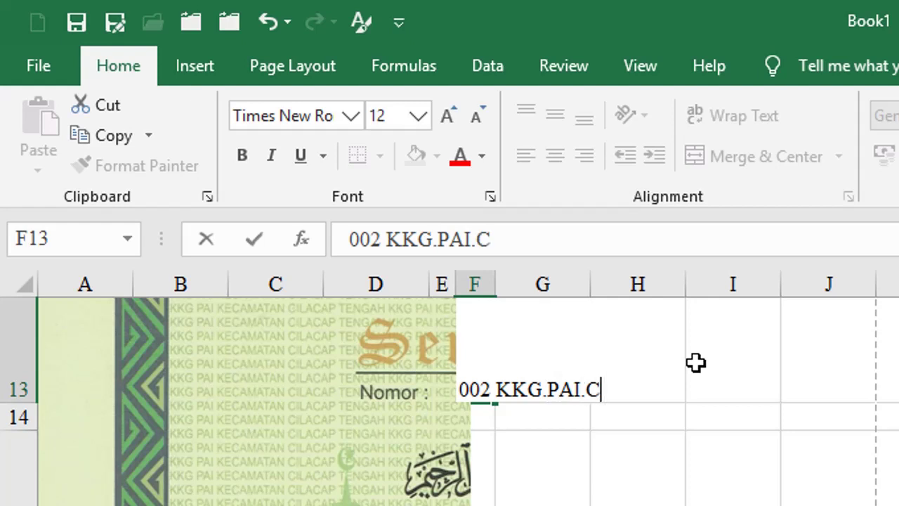
type("T")
type("/")
type("IV")
key("BackSpace")
key("BackSpace")
key("BackSpace")
type("VI")
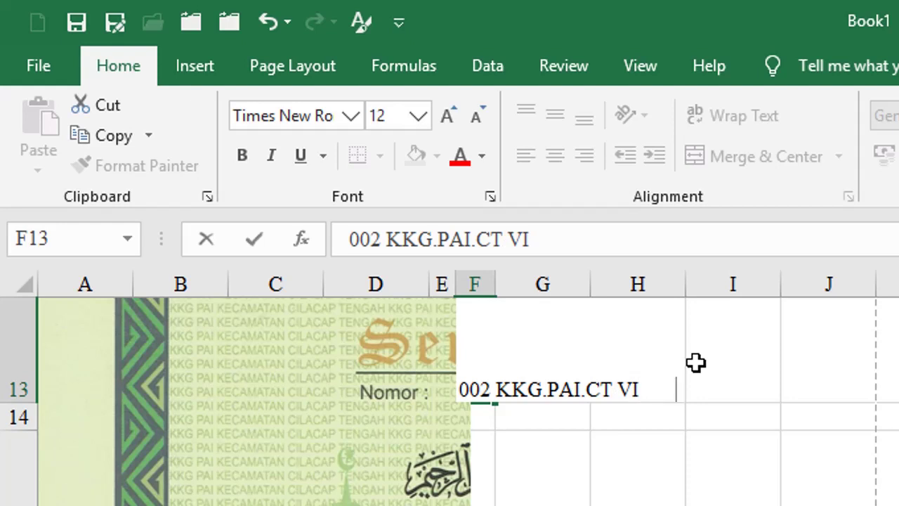
type("20")
key("Return")
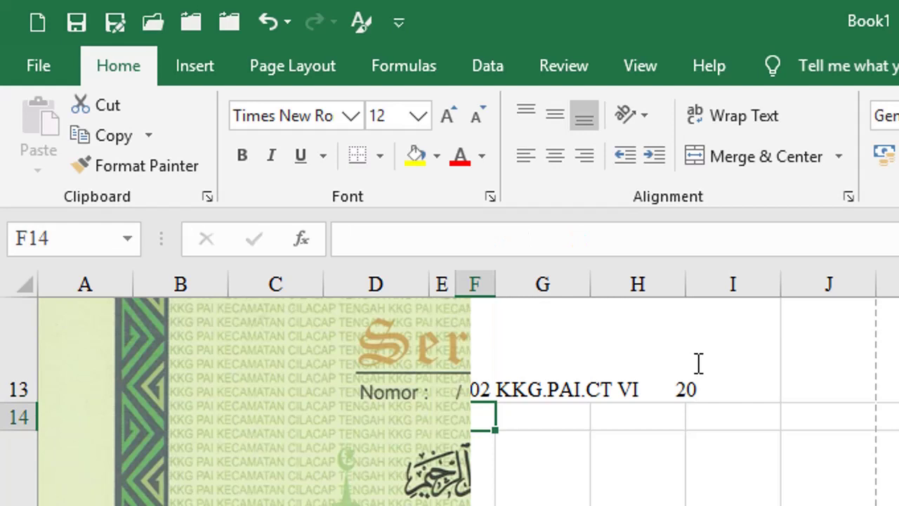
key("Down")
key("Down")
key("Up")
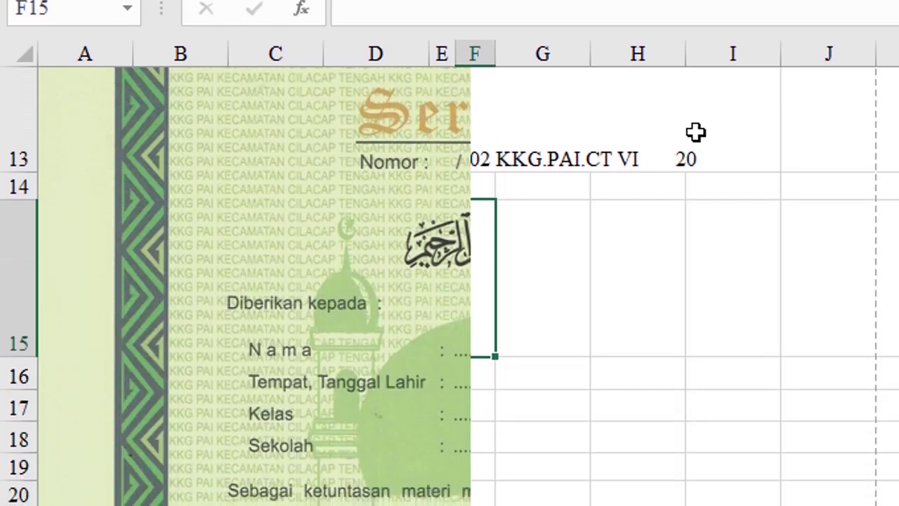
key("Up")
key("Up")
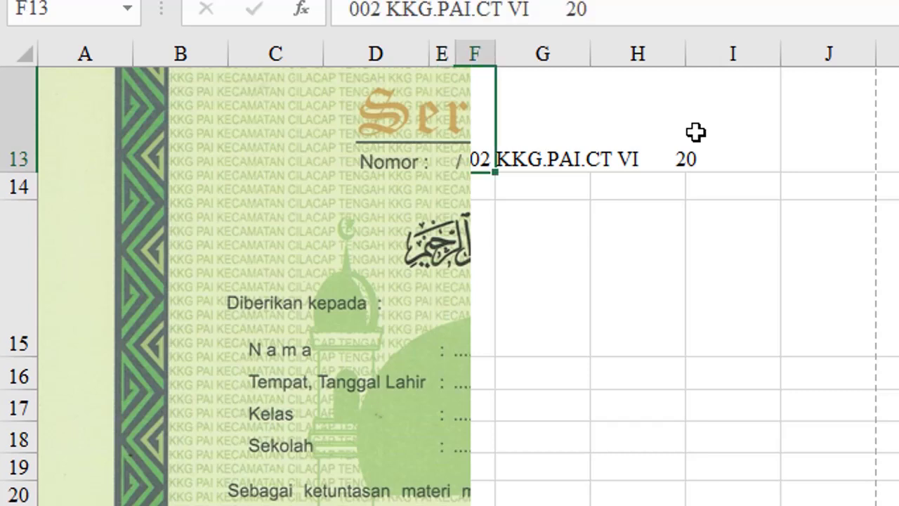
key("ctrl+c")
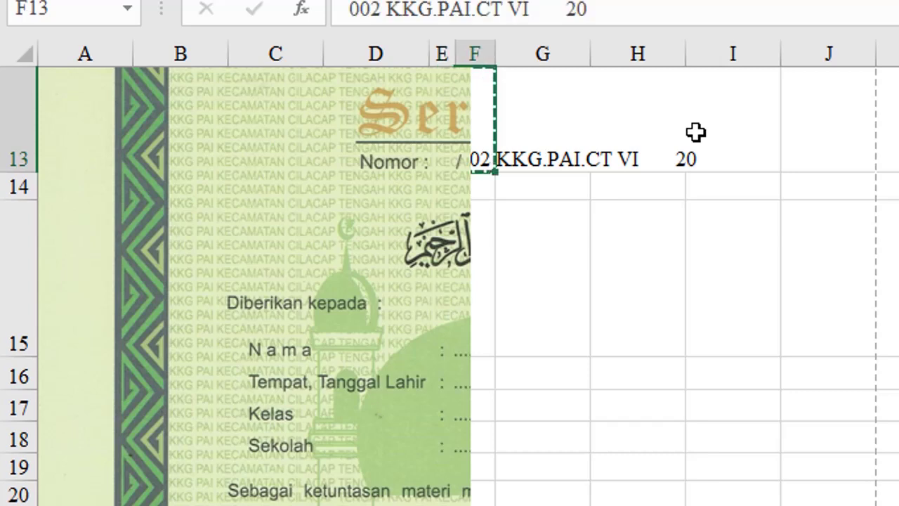
key("Left")
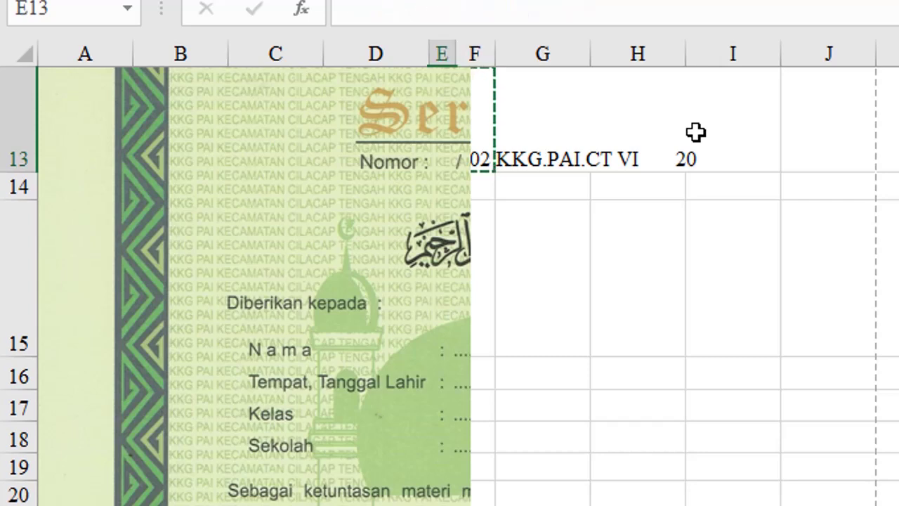
key("ctrl+v")
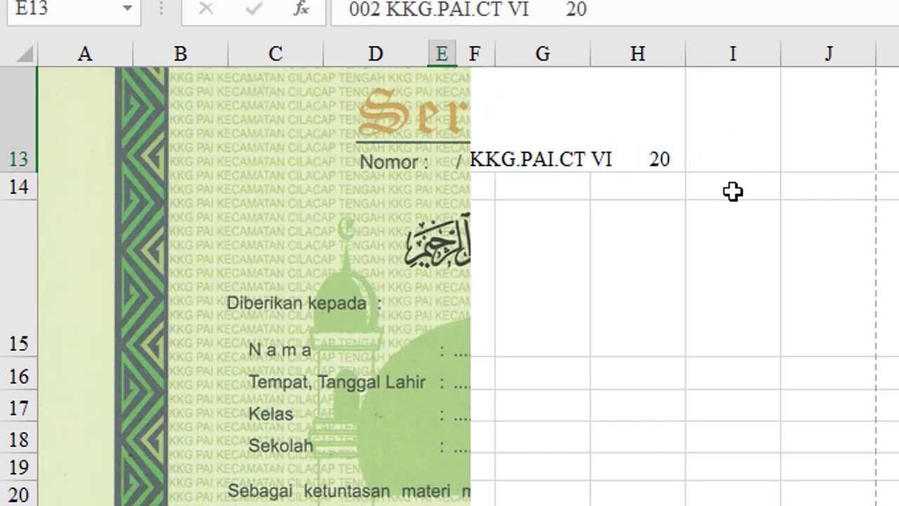
Step: Fill F15 downward with the student's name, birthplace and date, class IV (Enam) and SD Negeri Gunungsimping 04
key("Down")
key("Down")
key("Right")
key("Right")
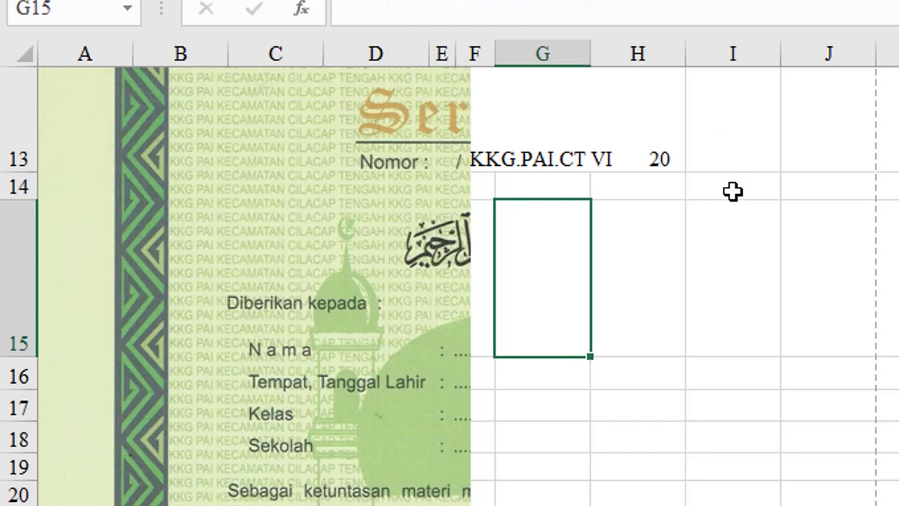
key("Left")
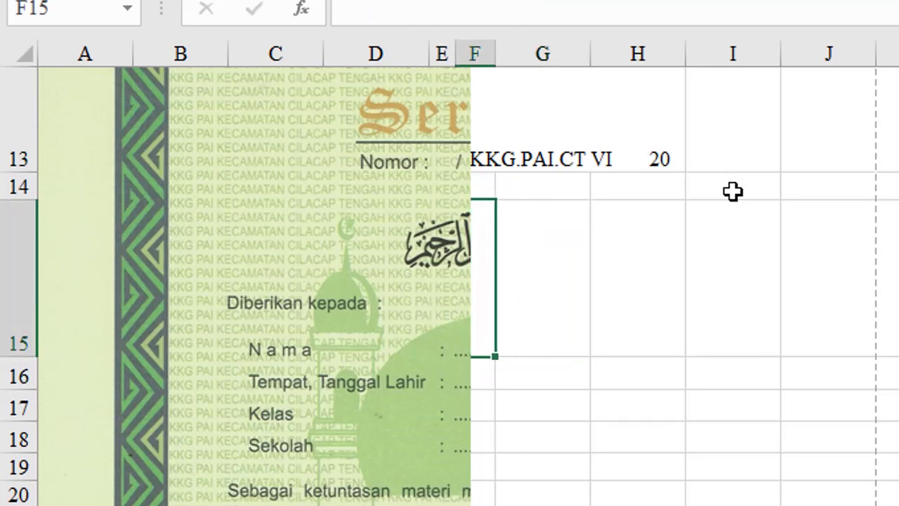
type("B")
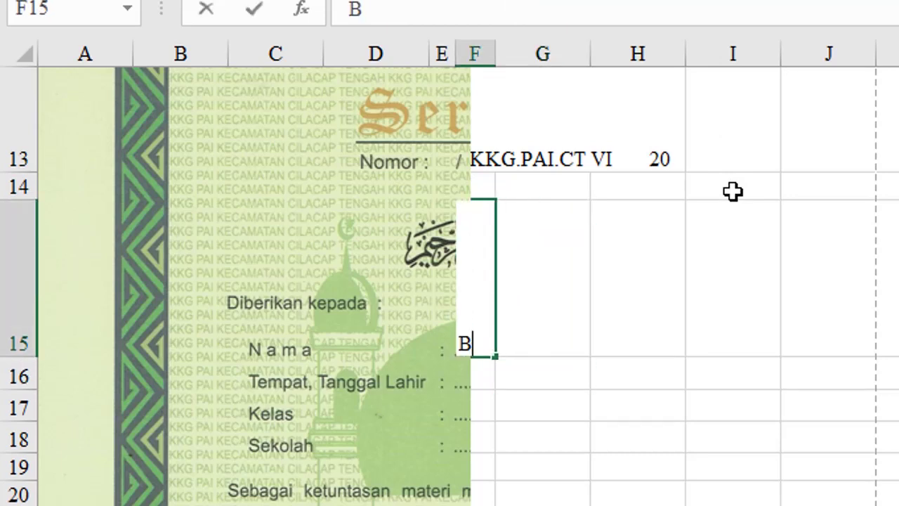
type("UDI SANTOSA")
key("Return")
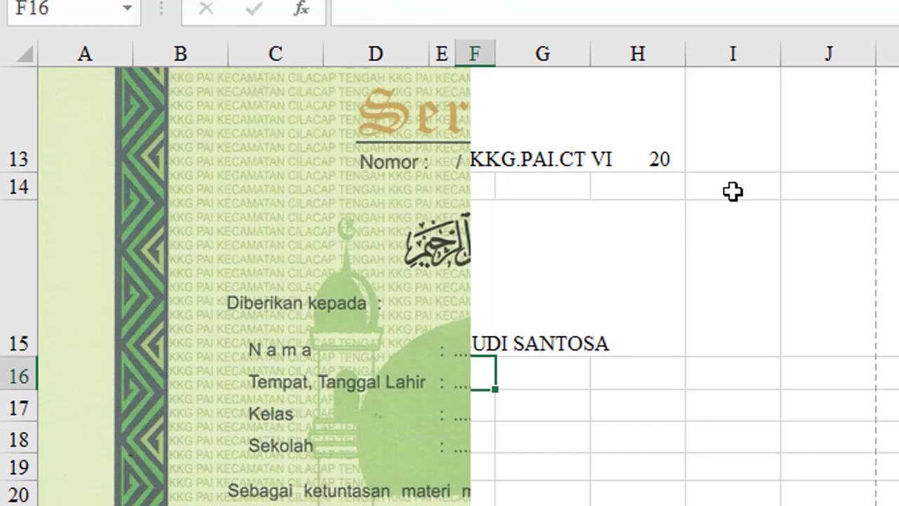
type("Cilacap,  14 Juli")
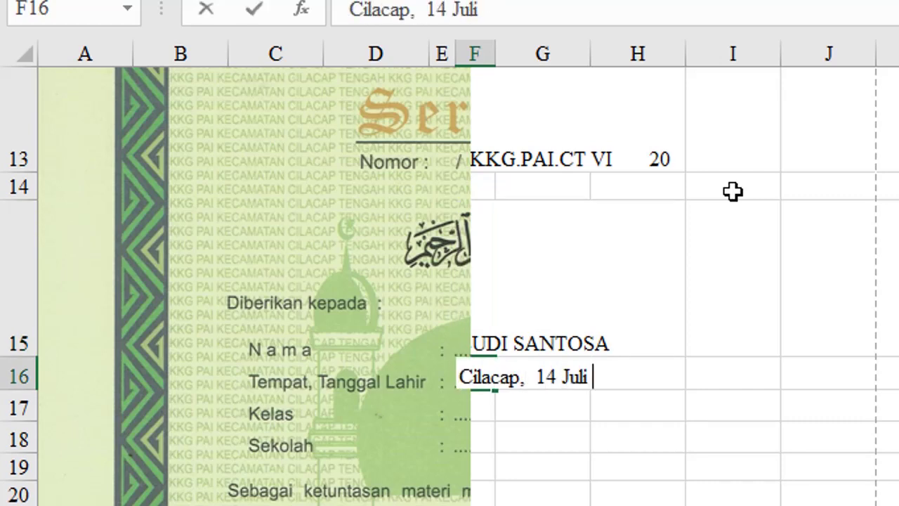
type(" 2012")
key("Return")
type("IV")
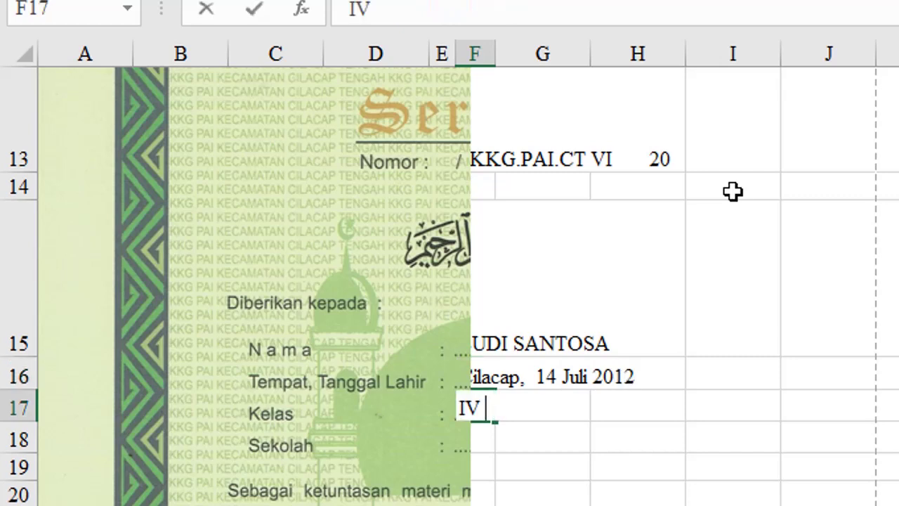
type(" (Enam)")
key("Return")
type("SD NEge")
key("BackSpace")
key("BackSpace")
key("BackSpace")
type("egeri Gunungsimpi")
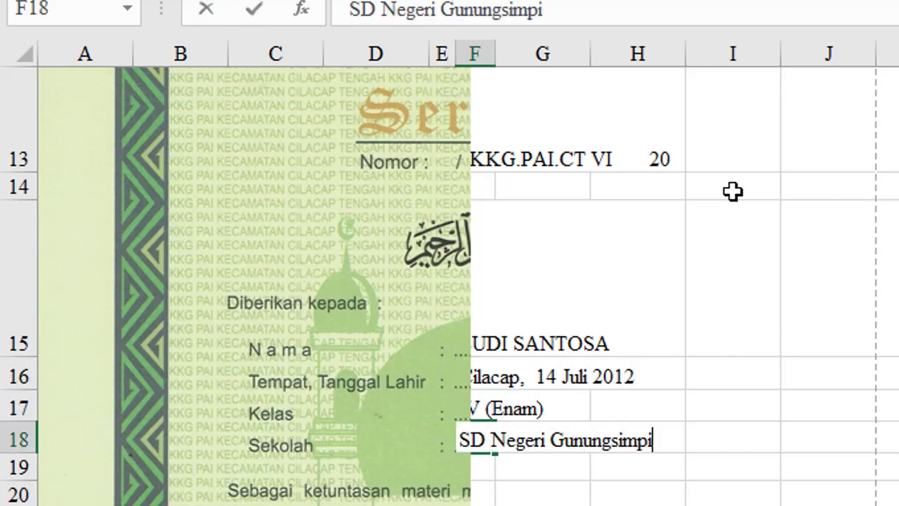
type("ng 04")
key("Return")
Step: Extend the certificate picture's right crop edge to column G so the dotted field lines show
left_click(457, 305)
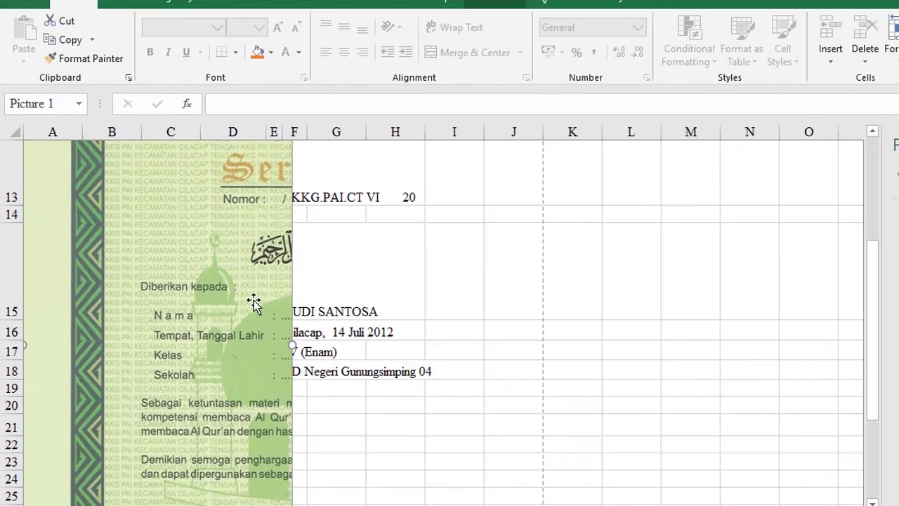
key("ctrl+1")
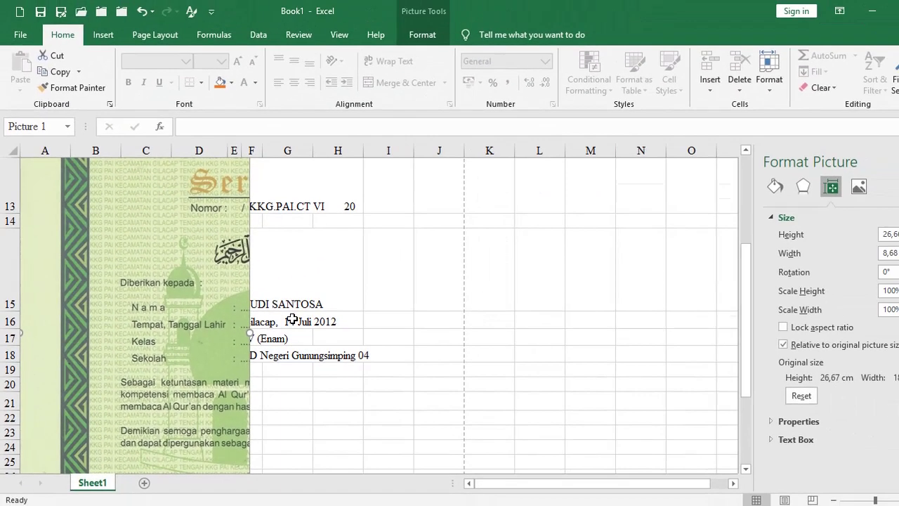
scroll(231, 250, "down", 1)
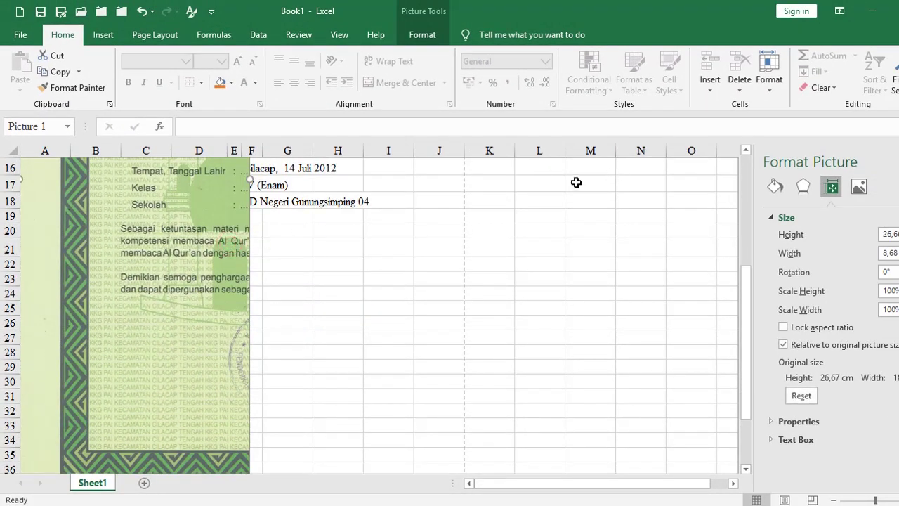
left_click(208, 221)
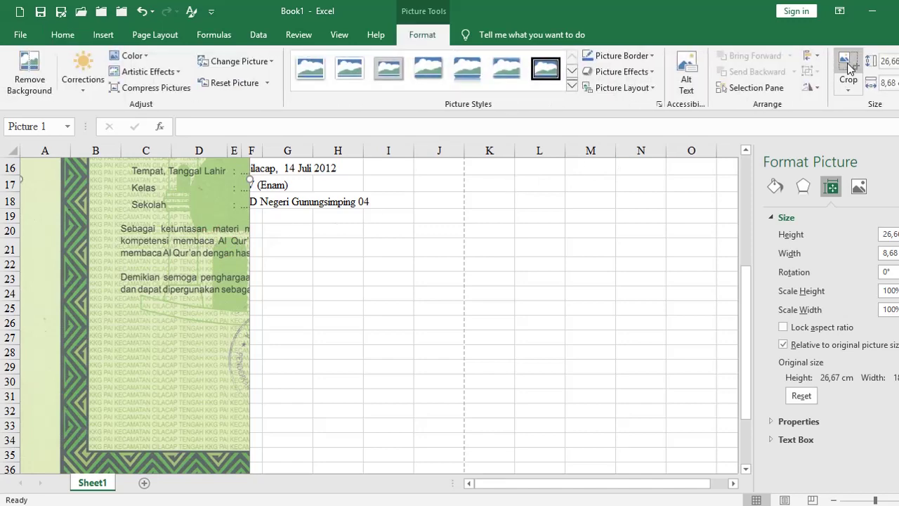
left_click(848, 67)
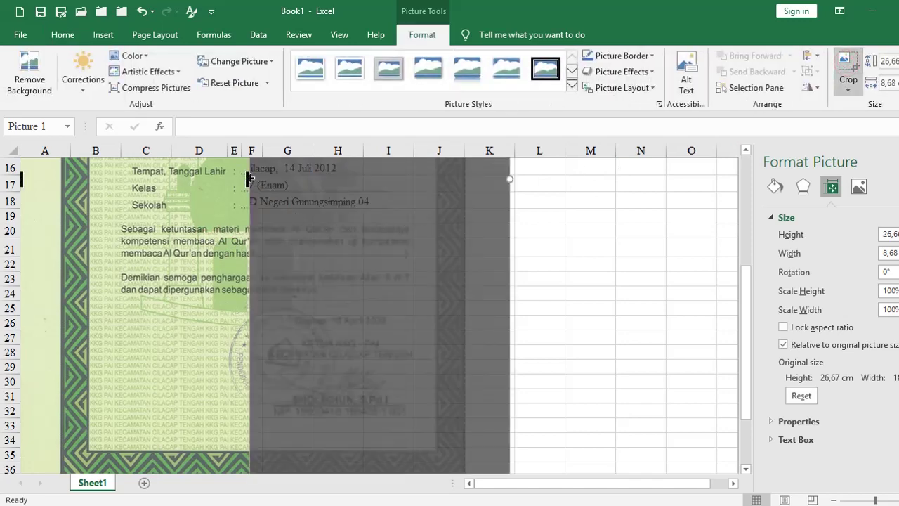
left_click_drag(248, 179, 272, 181)
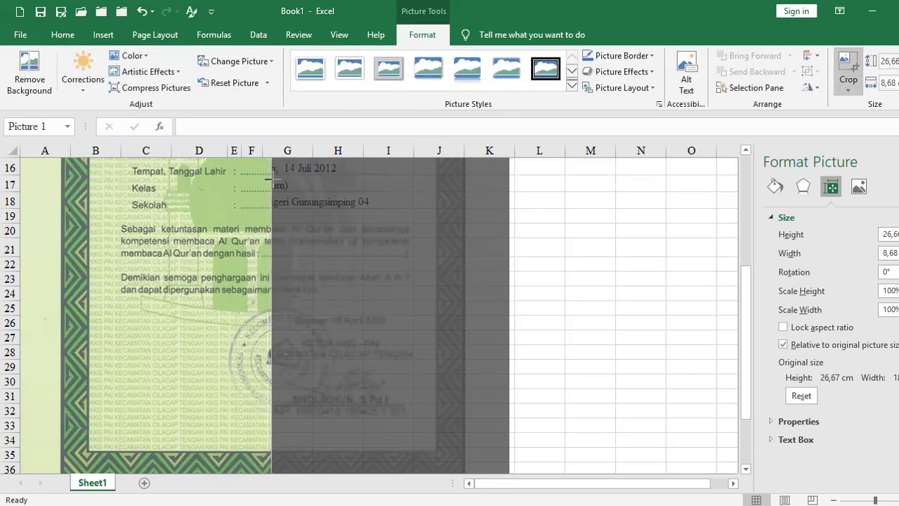
left_click(576, 235)
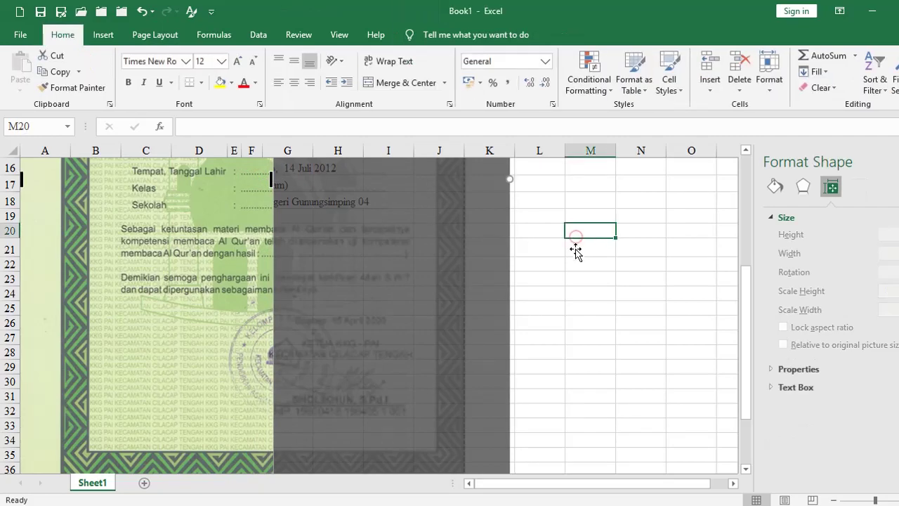
left_click(335, 246)
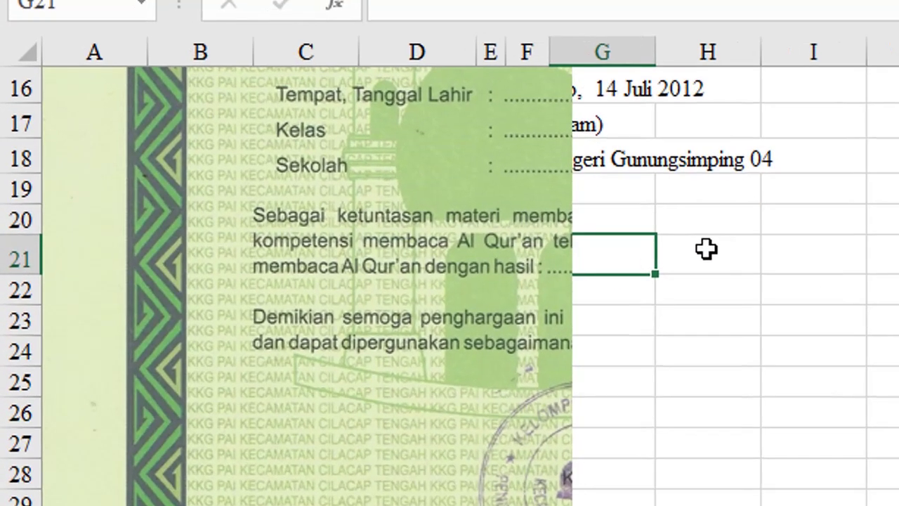
Step: Enter grade B in G21 and the word Baik in H21 on the result line
type("b")
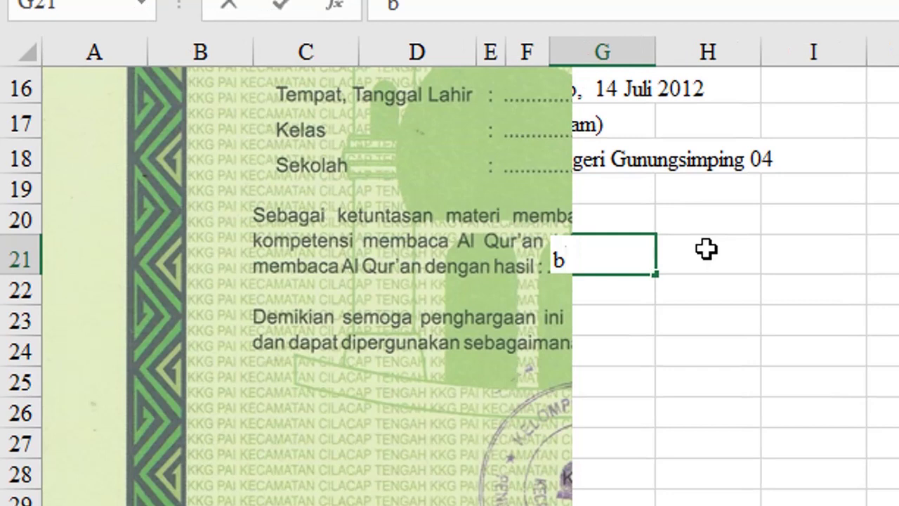
key("BackSpace")
type("B")
key("ctrl+Return")
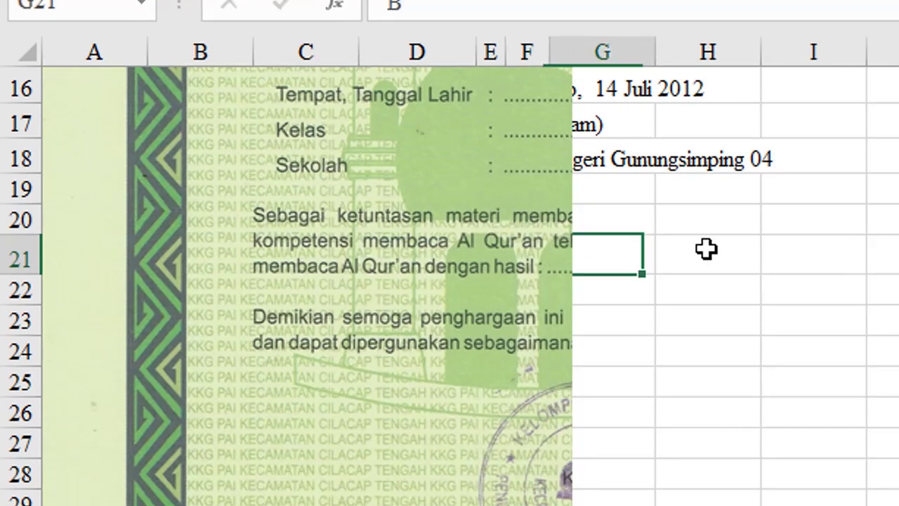
type("B                 ")
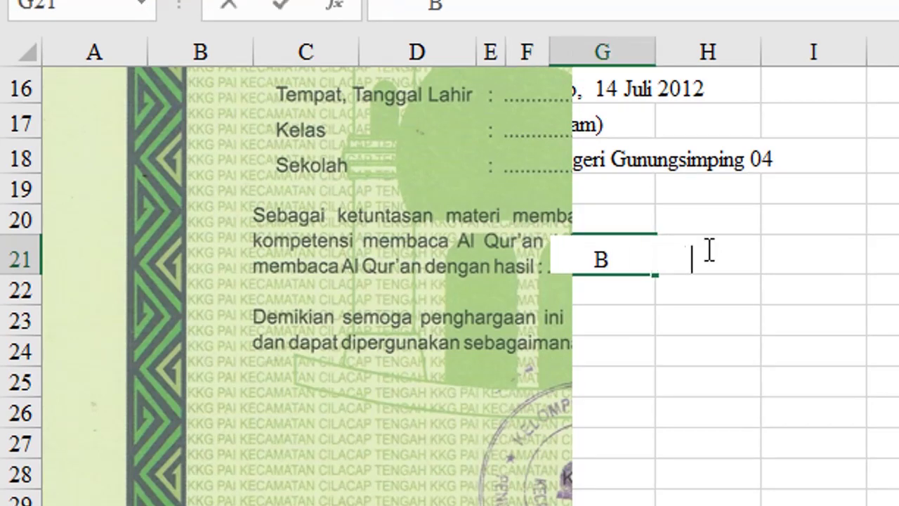
type("ba")
key("BackSpace")
key("BackSpace")
type("Baik")
key("Return")
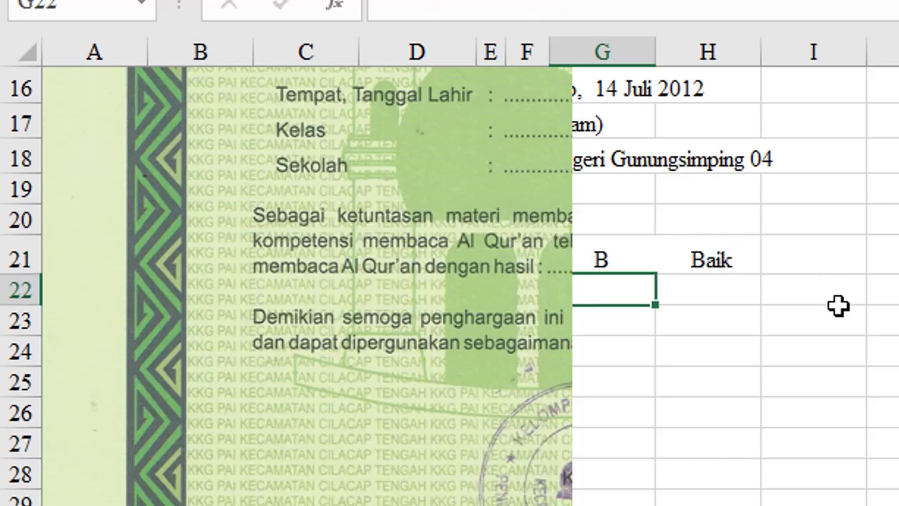
scroll(744, 366, "up", 1)
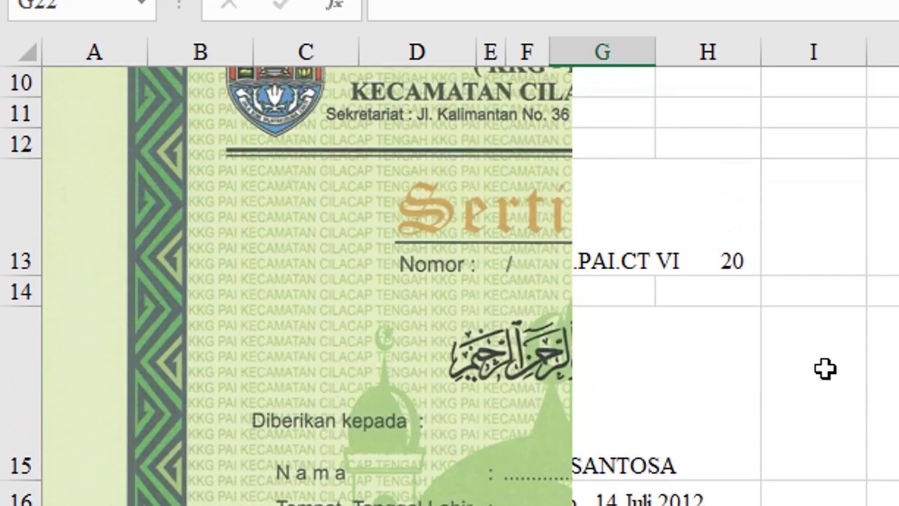
scroll(786, 368, "up", 1)
scroll(838, 367, "up", 1)
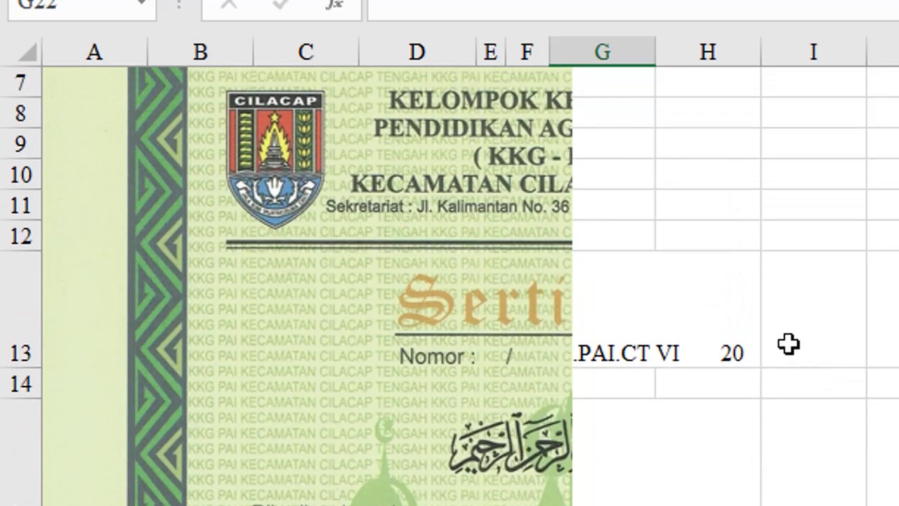
left_click(551, 289)
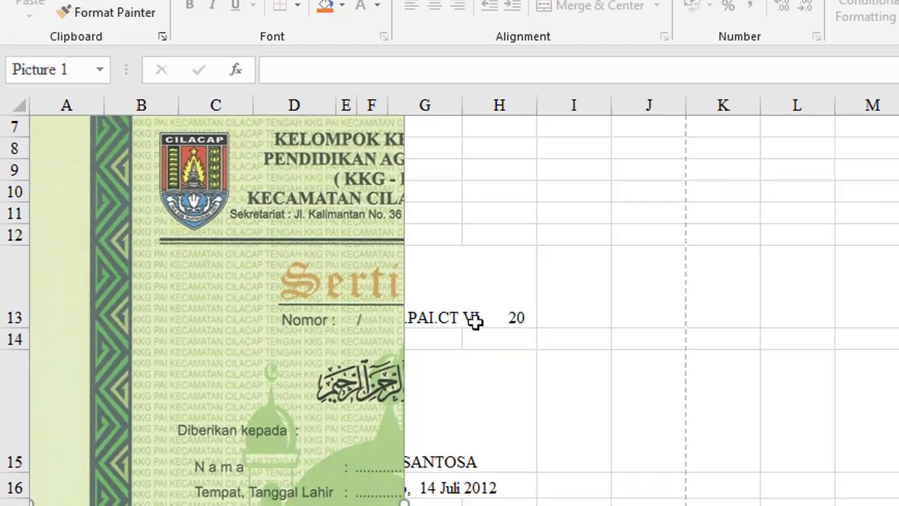
scroll(318, 289, "down", 1)
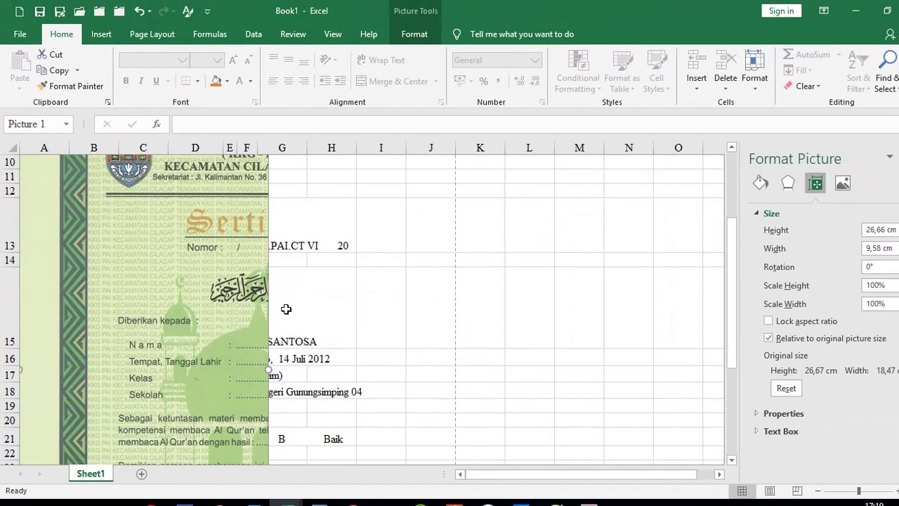
scroll(293, 309, "down", 1)
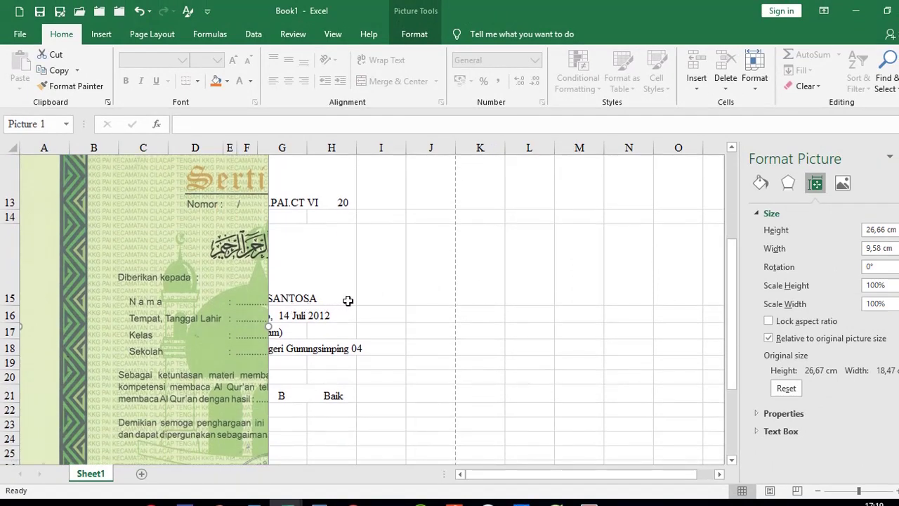
scroll(347, 300, "down", 1)
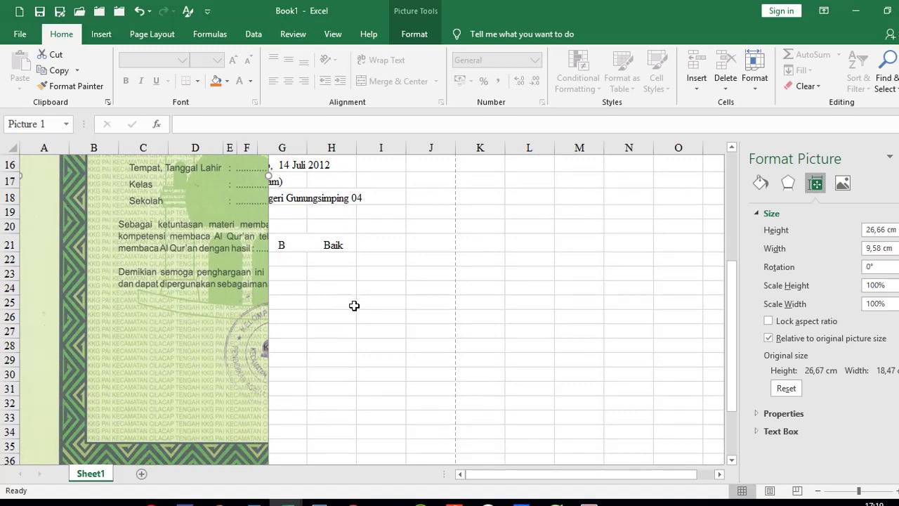
scroll(354, 305, "up", 1)
Step: Make the student's name in cell F15 bold
left_click(357, 282)
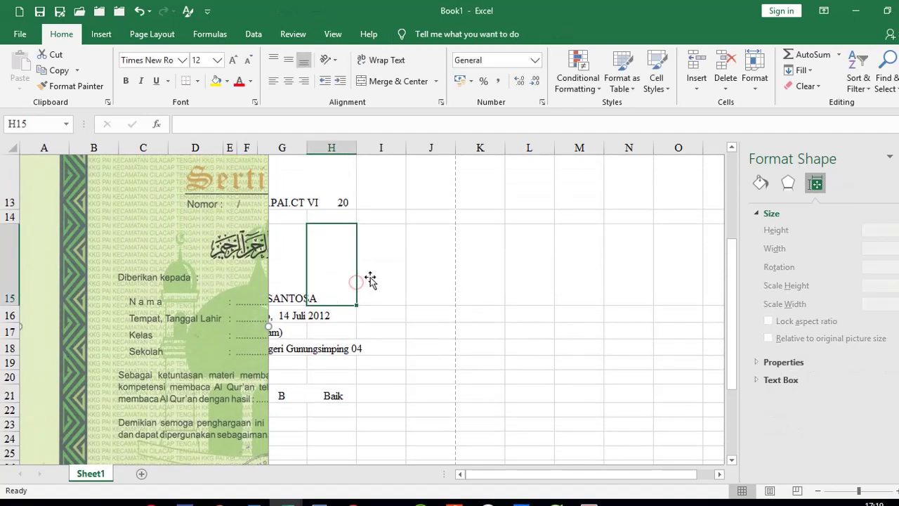
left_click(392, 211)
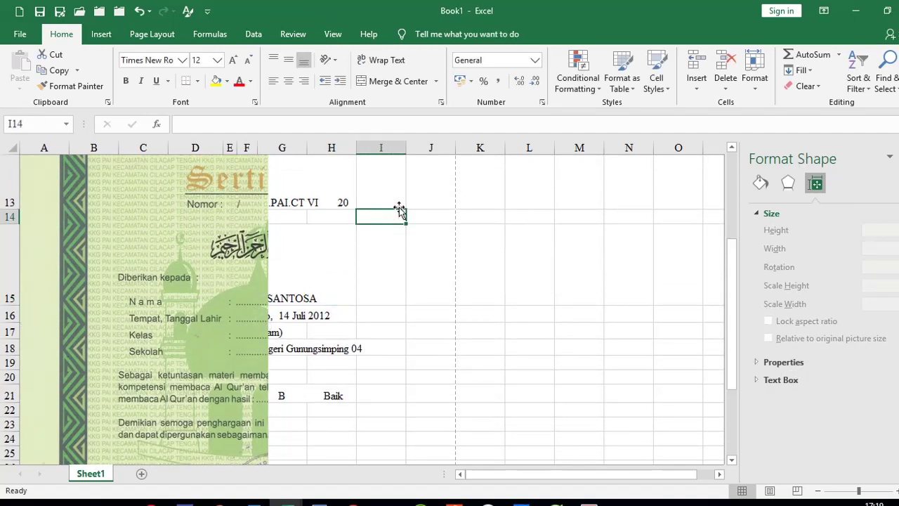
key("Up")
key("Left")
key("Left")
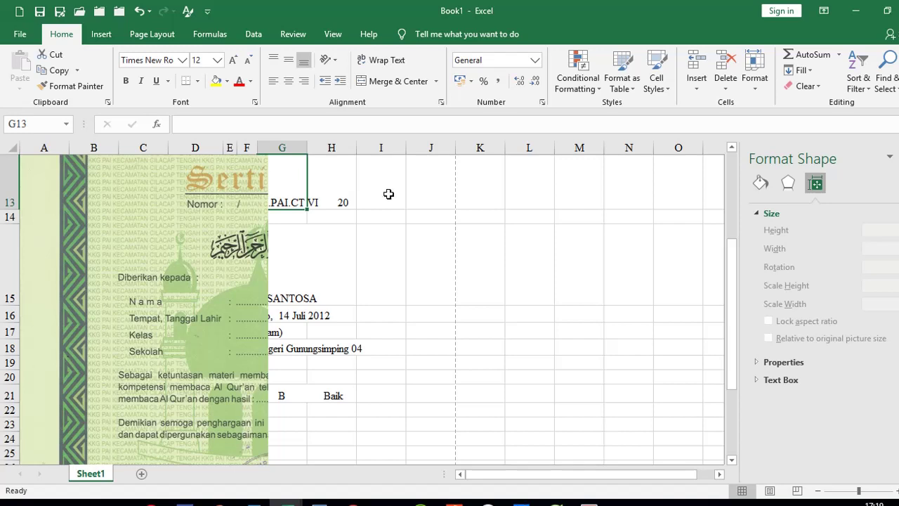
left_click(301, 303)
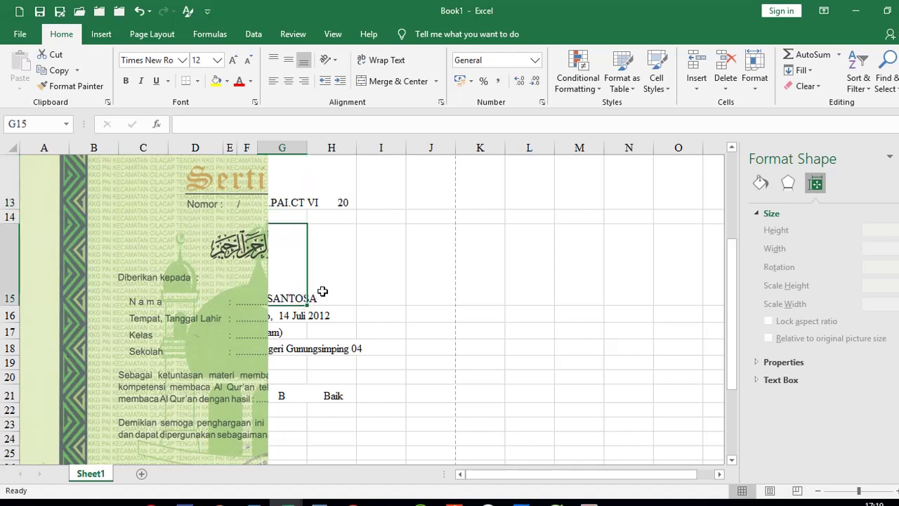
key("Left")
key("Right")
key("Left")
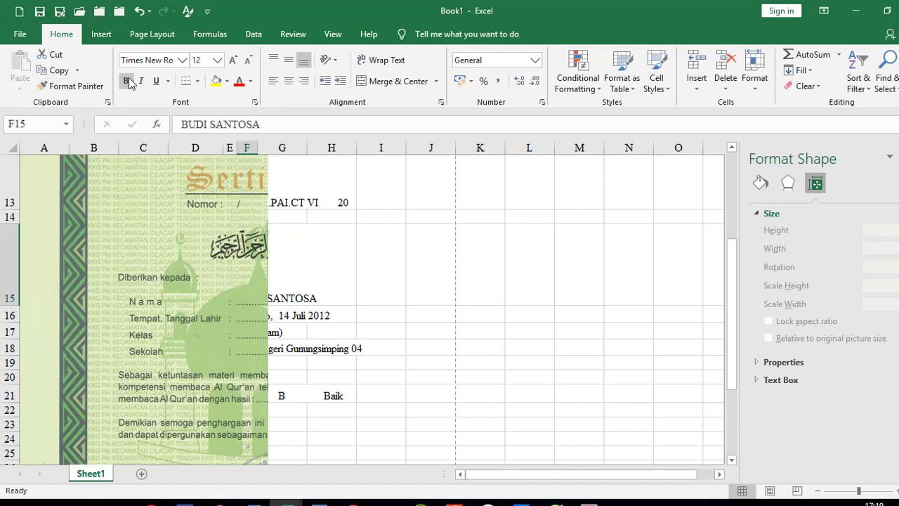
left_click(125, 81)
Step: Make the grade 'B Baik' in cell G21 bold
key("Down")
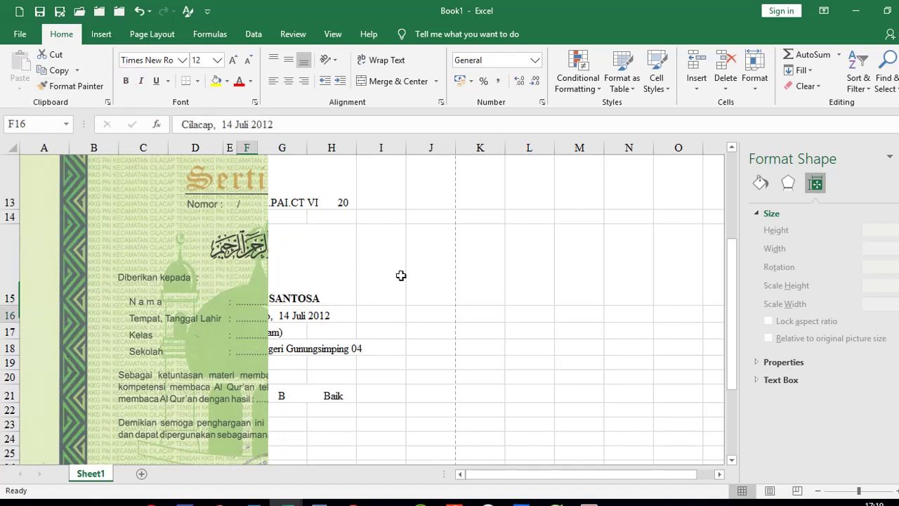
key("Down")
key("Down")
key("Down")
key("Right")
key("Right")
key("Down")
key("Down")
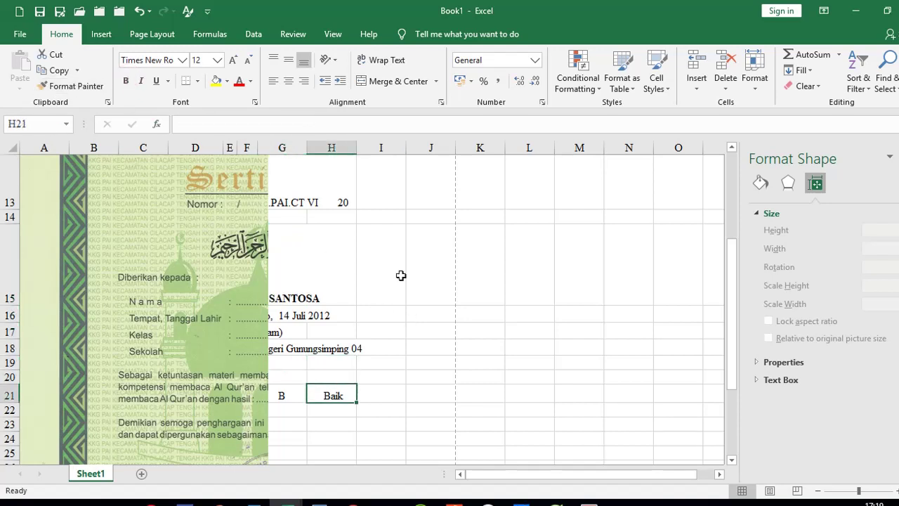
key("Left")
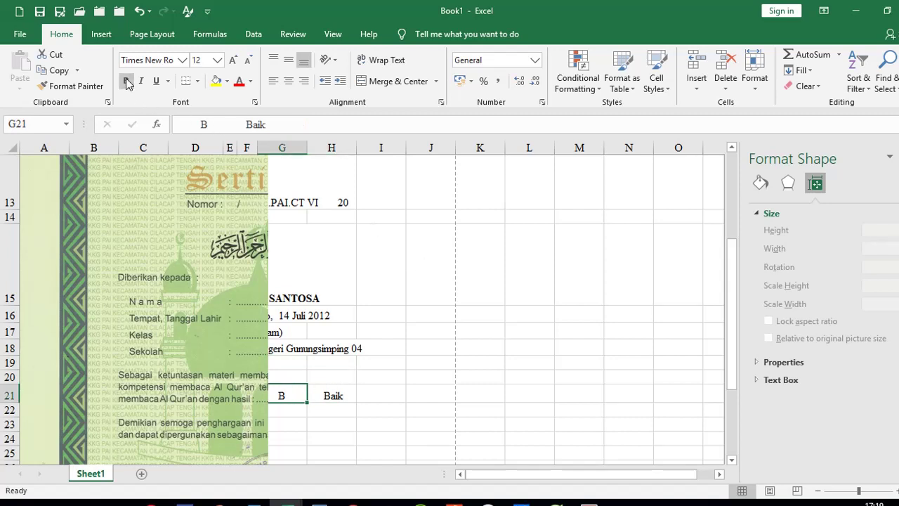
left_click(126, 81)
left_click(498, 289)
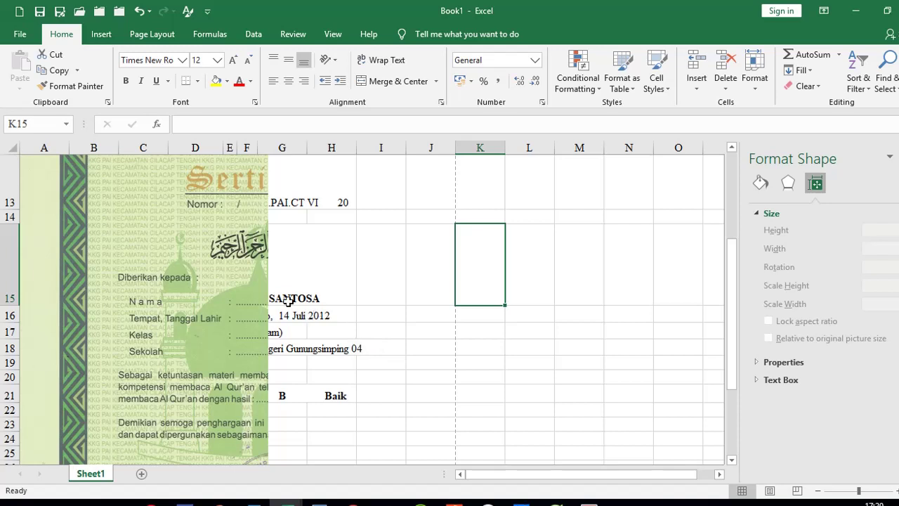
left_click(228, 281)
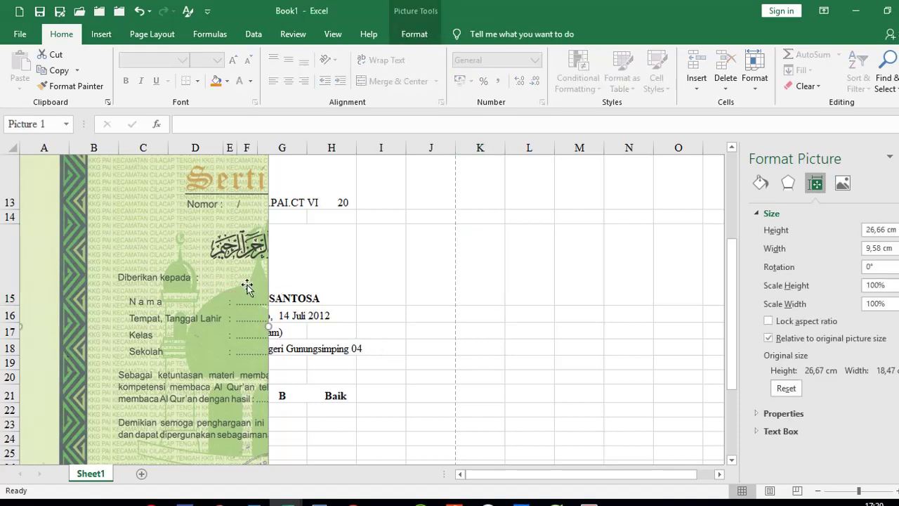
key("Delete")
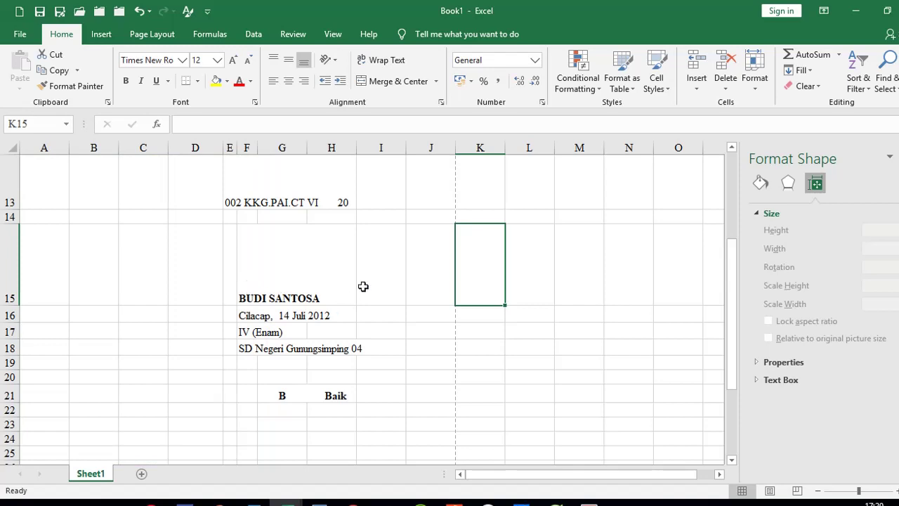
scroll(363, 286, "up", 2)
scroll(363, 286, "down", 1)
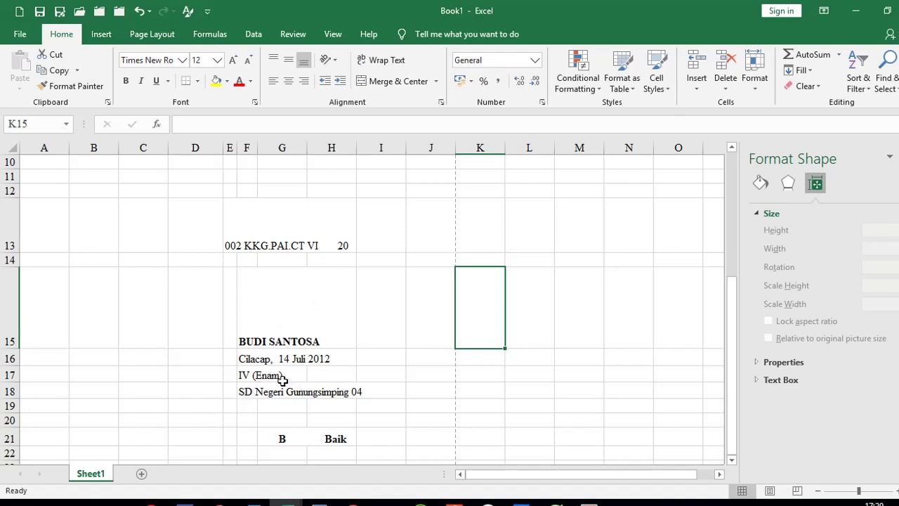
key("ctrl+z")
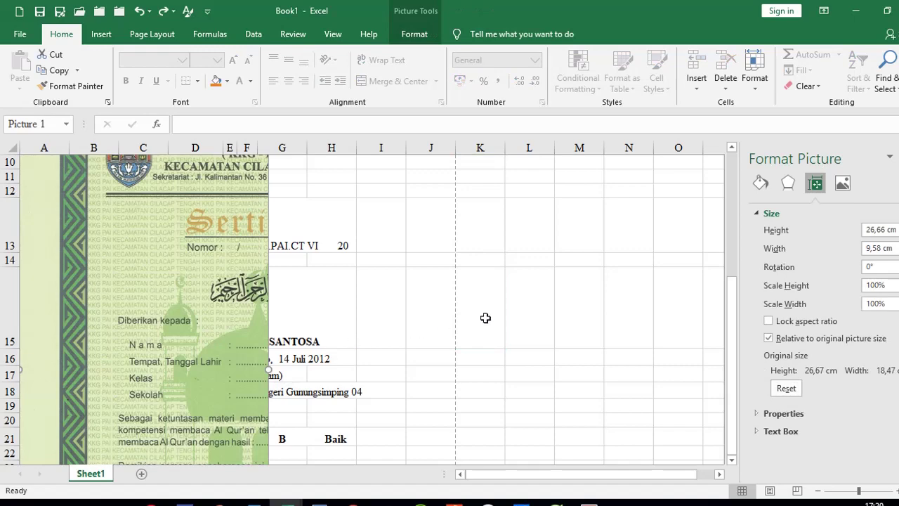
left_click(484, 318)
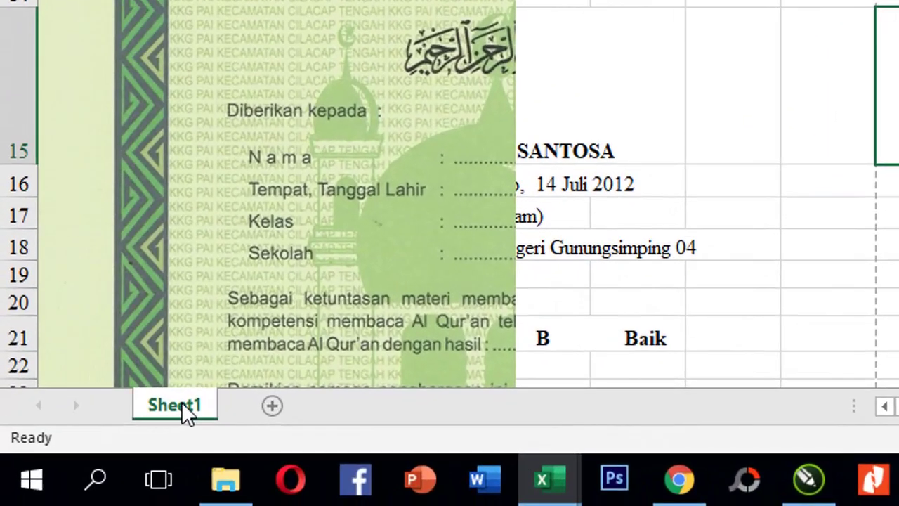
Step: Copy Sheet1 with Move or Copy to create Sheet1 (2), then compare it with the original
right_click(186, 414)
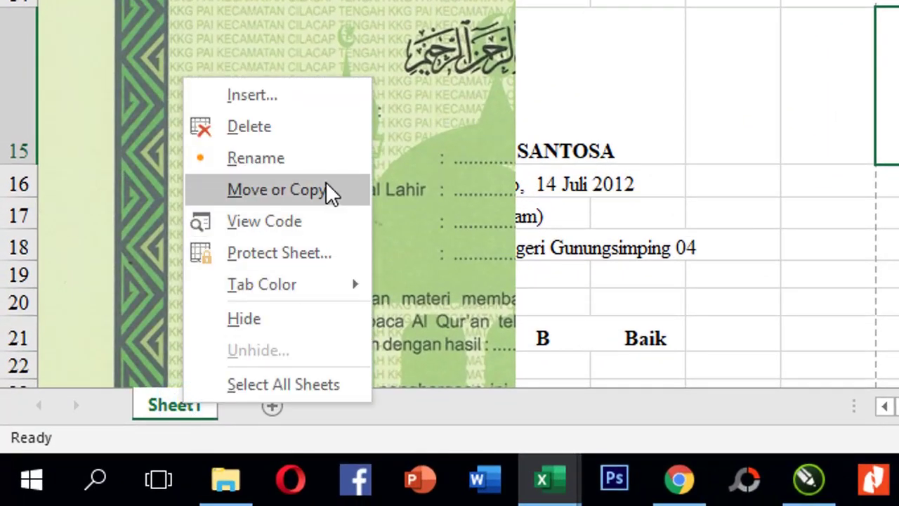
left_click(317, 200)
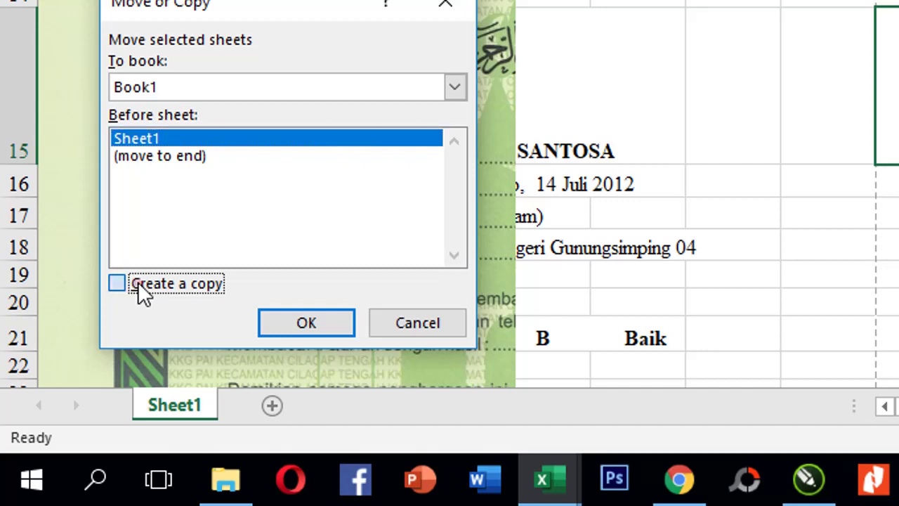
left_click(140, 290)
left_click(304, 324)
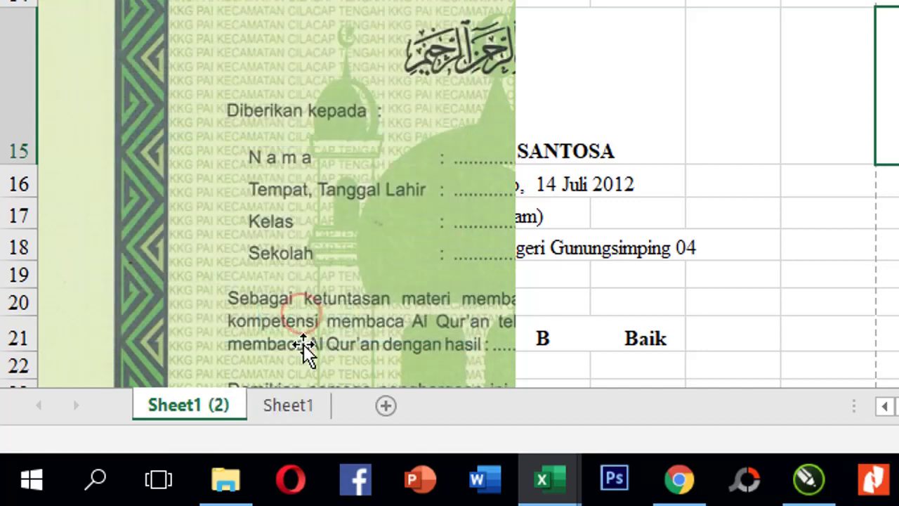
left_click(286, 411)
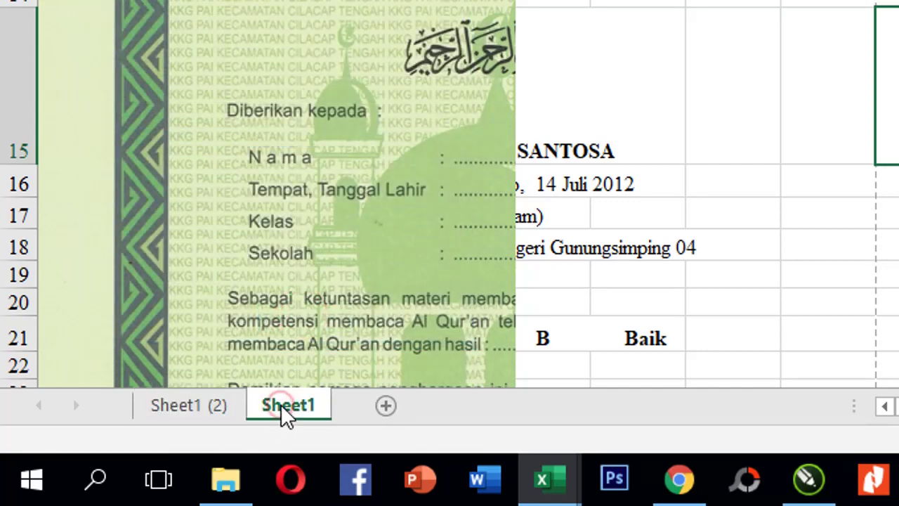
left_click(213, 413)
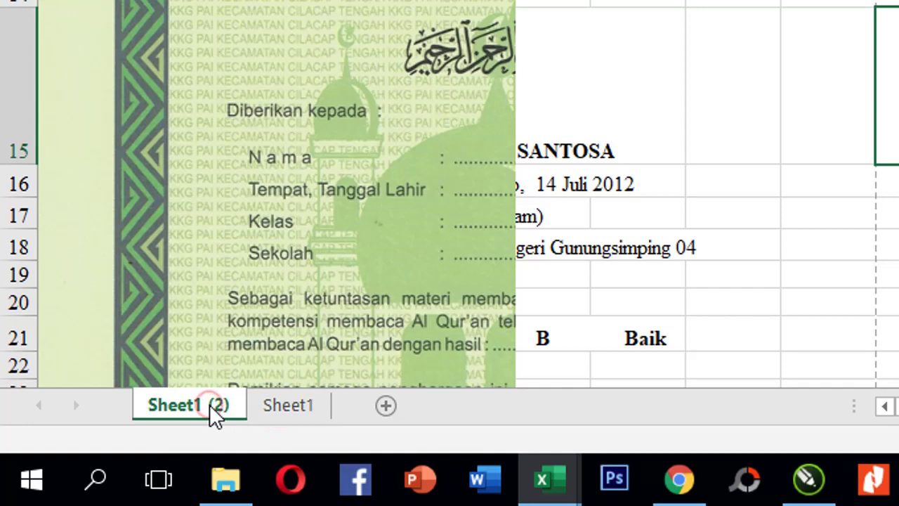
left_click(283, 413)
left_click(187, 411)
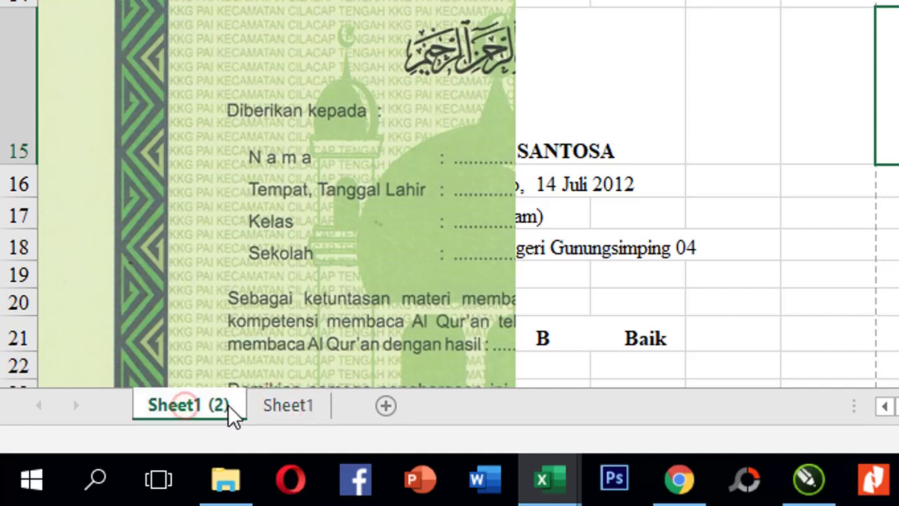
left_click(286, 413)
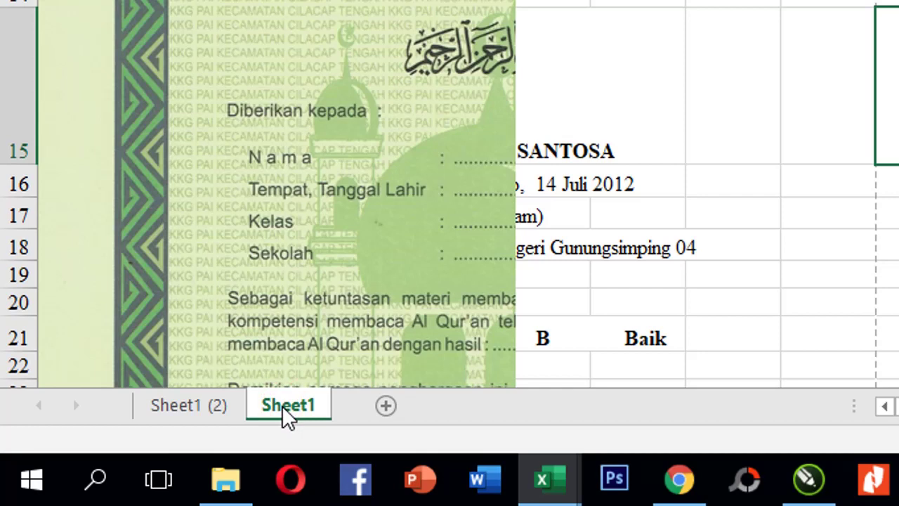
Step: Ctrl-drag the Sheet1 tab to add a third copy, Sheet1 (3)
left_click_drag(288, 414, 389, 411, "ctrl")
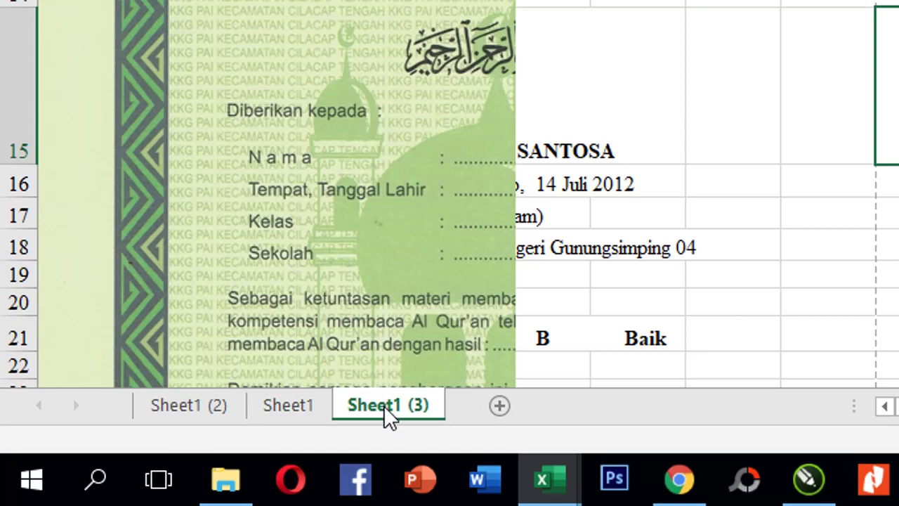
left_click(201, 410)
left_click(284, 410)
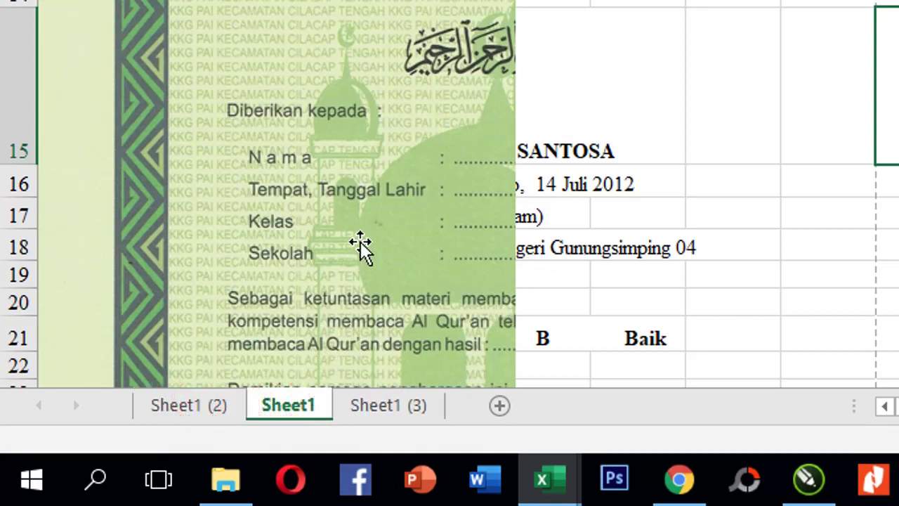
left_click(299, 281)
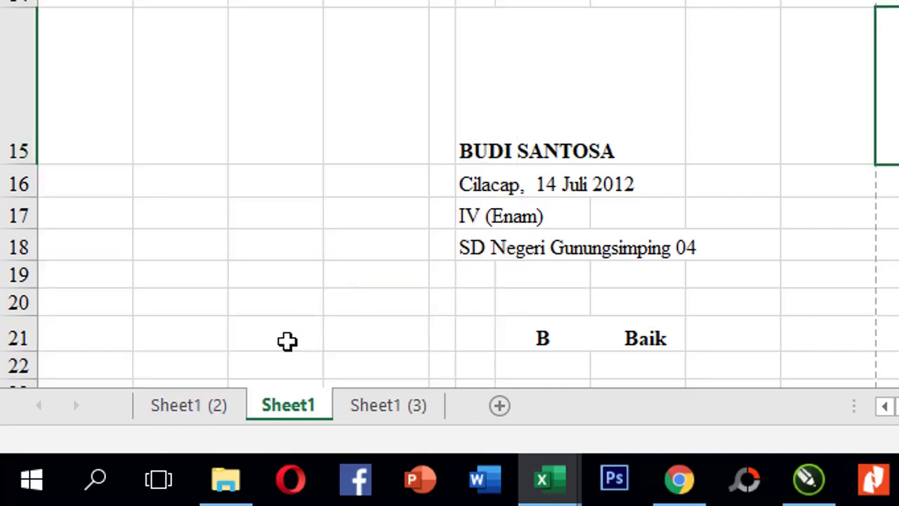
left_click(197, 408)
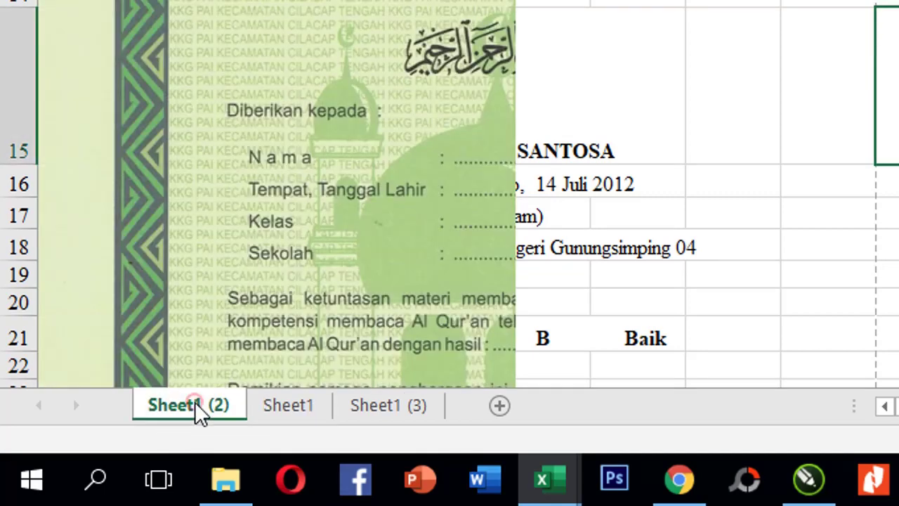
left_click(284, 407)
scroll(423, 241, "up", 2)
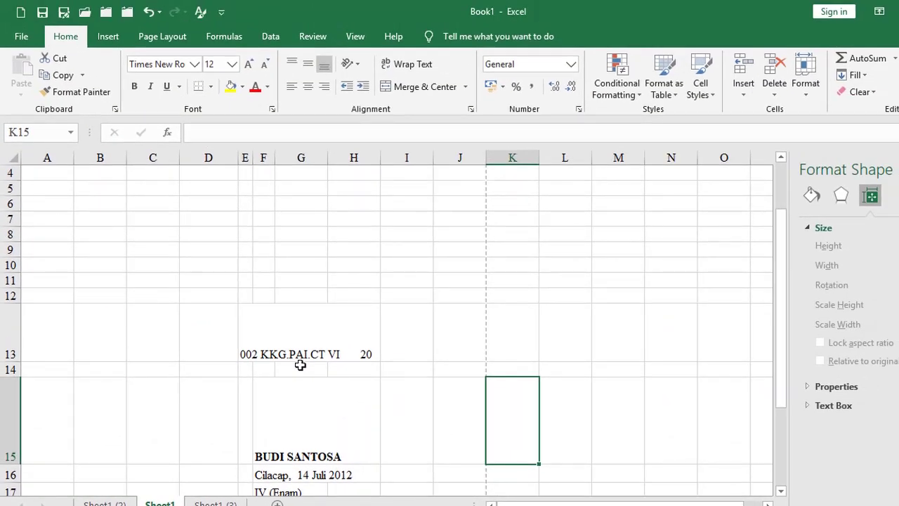
Step: Check the print preview of the student-details sheet and print it
scroll(299, 364, "up", 1)
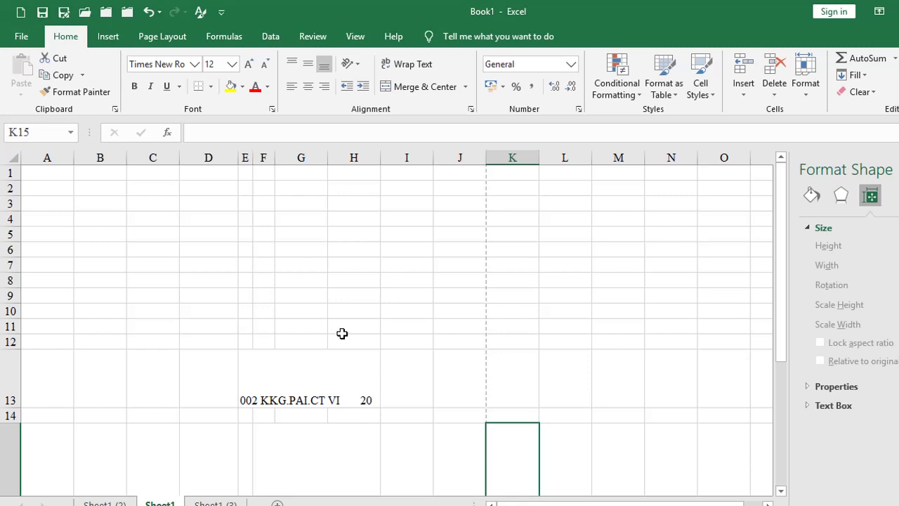
left_click(21, 38)
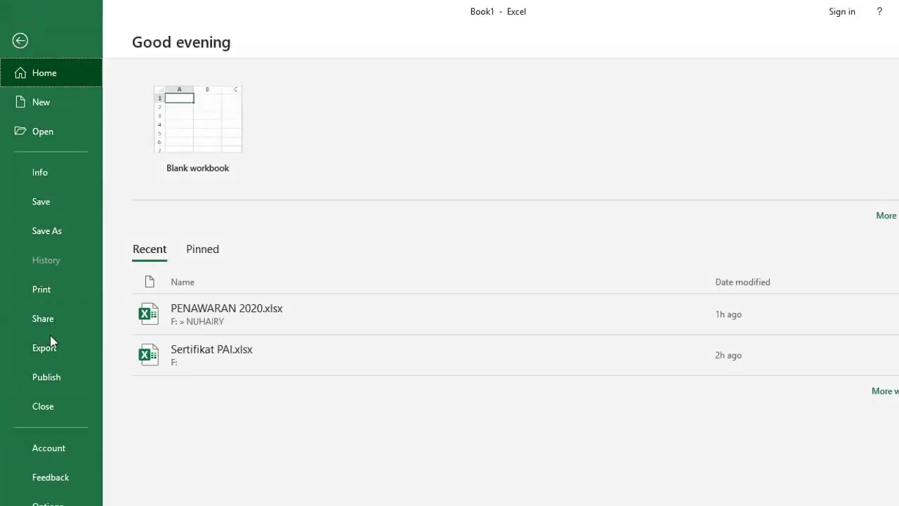
left_click(43, 290)
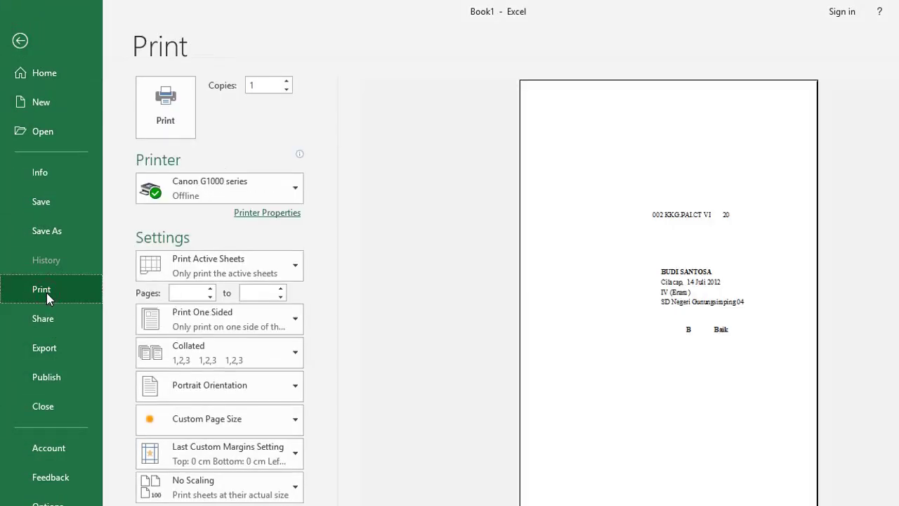
left_click(163, 120)
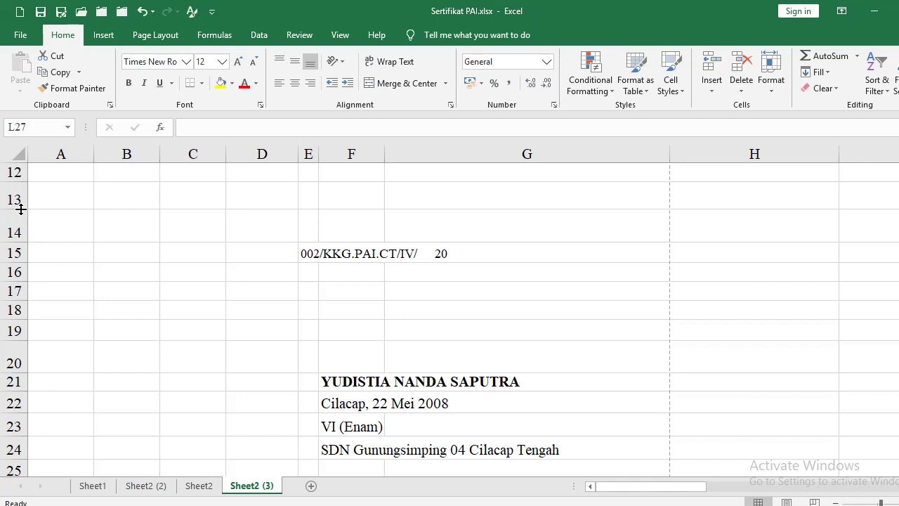
Step: Reduce the height of row 13 and adjust the widths of columns C and E
left_click_drag(21, 208, 21, 208)
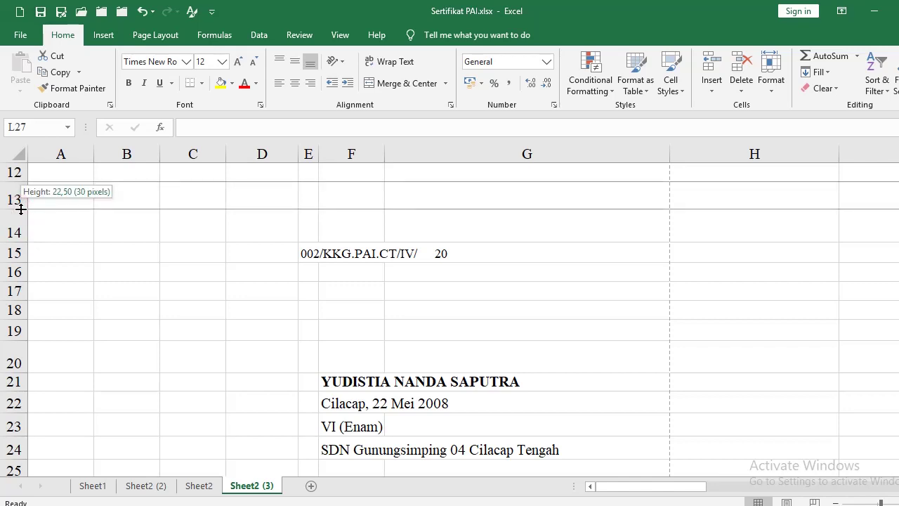
mouse_move(21, 209)
left_mouse_down()
mouse_move(20, 217)
mouse_move(19, 199)
left_mouse_up()
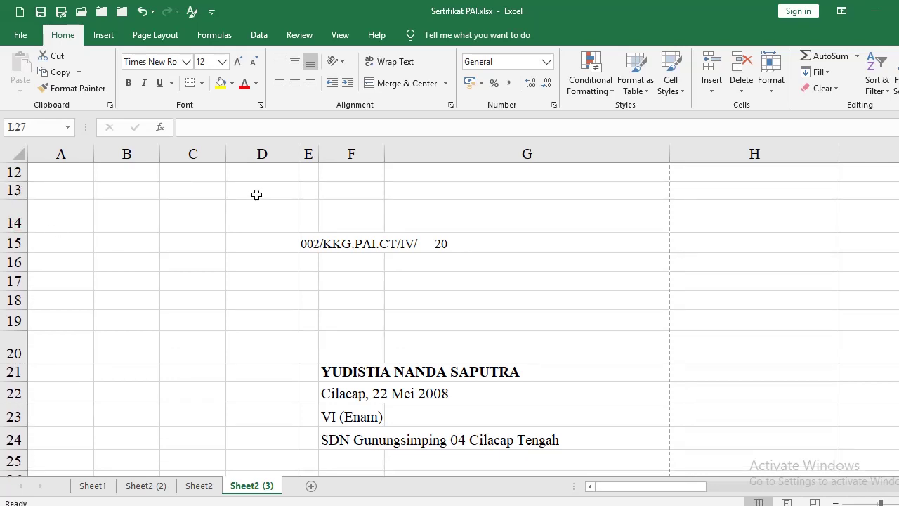
mouse_move(225, 160)
left_mouse_down()
mouse_move(240, 155)
mouse_move(223, 159)
left_mouse_up()
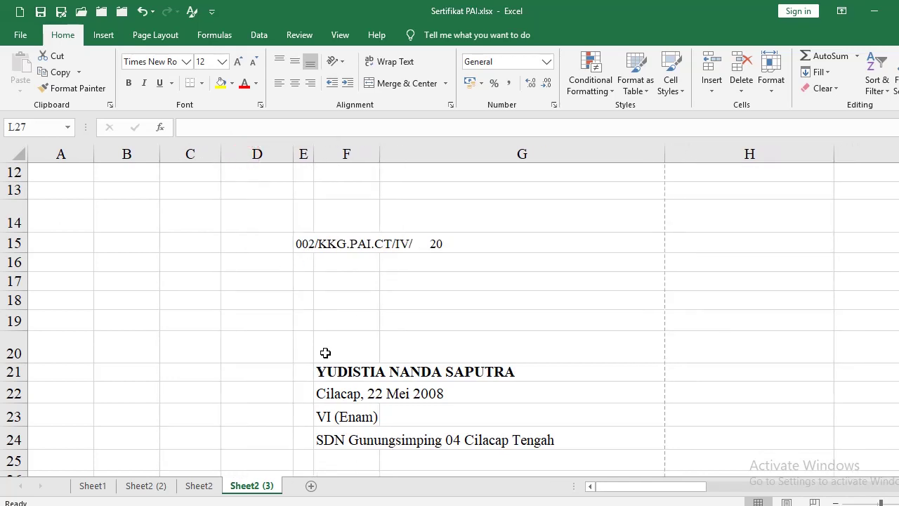
scroll(325, 353, "down", 2)
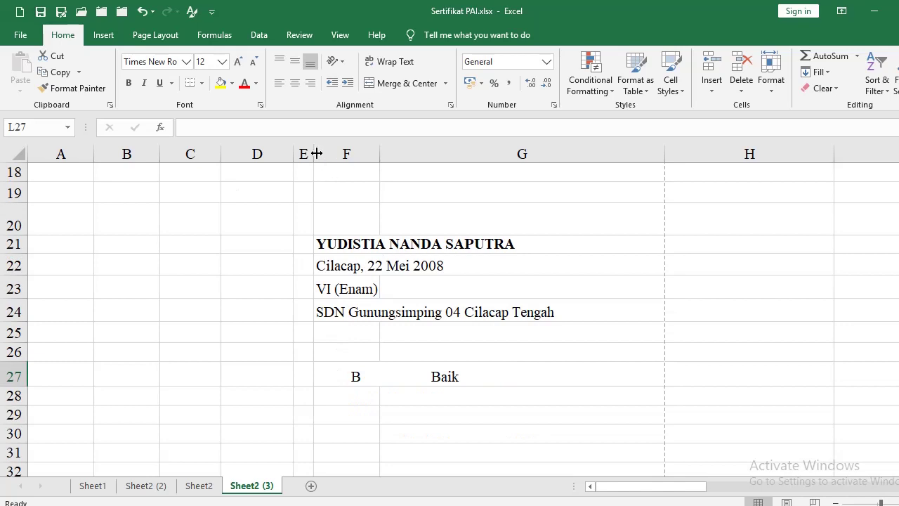
left_click_drag(317, 153, 320, 155)
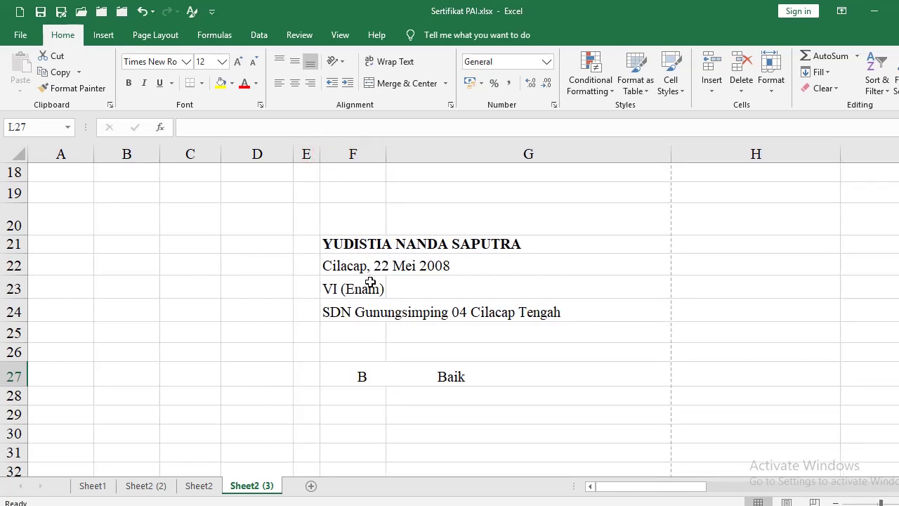